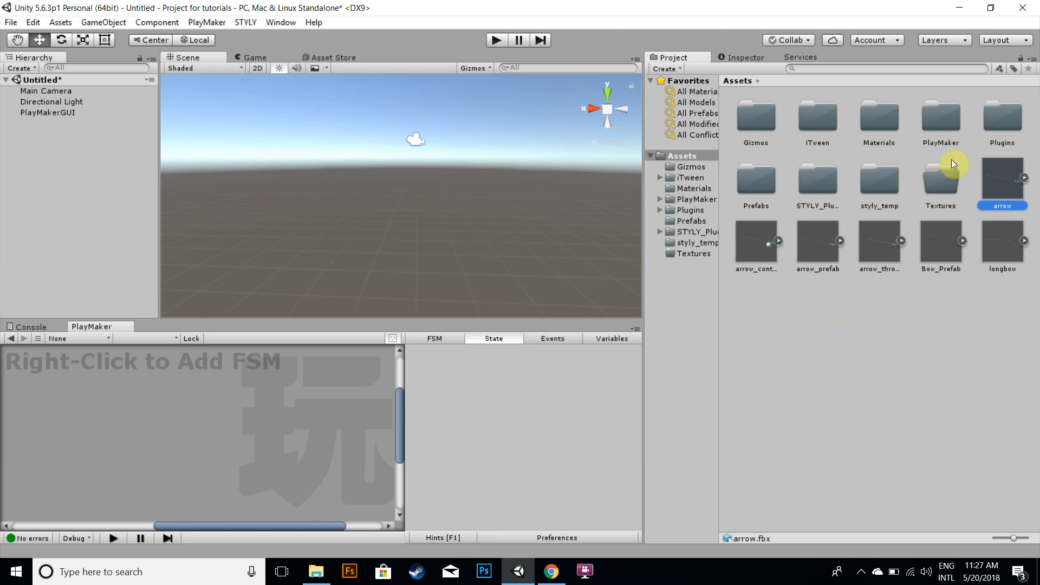
Inspect the arrow and longbow model assets and their import settings
left_click(1006, 244)
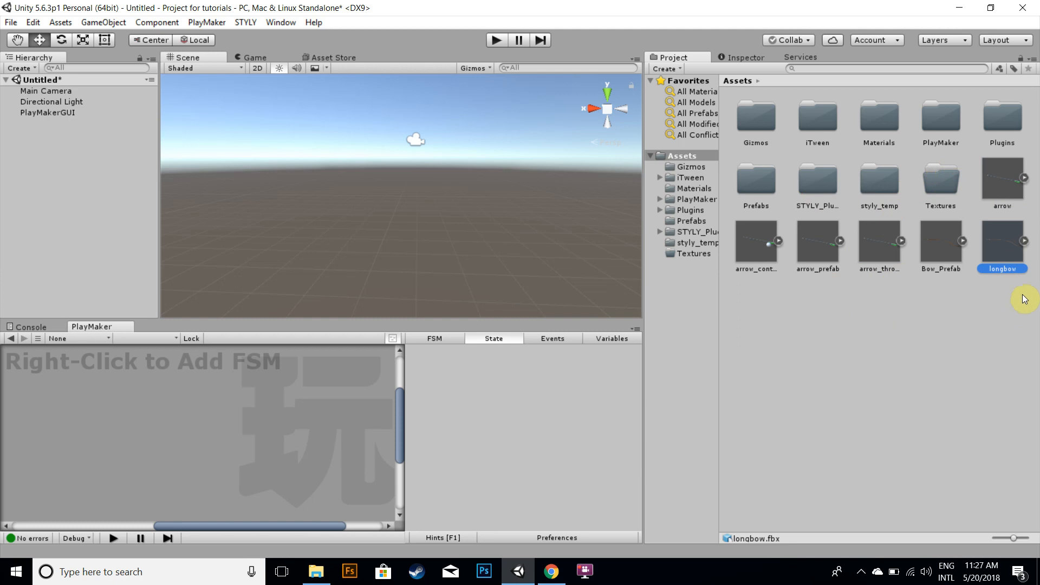
left_click(1005, 176)
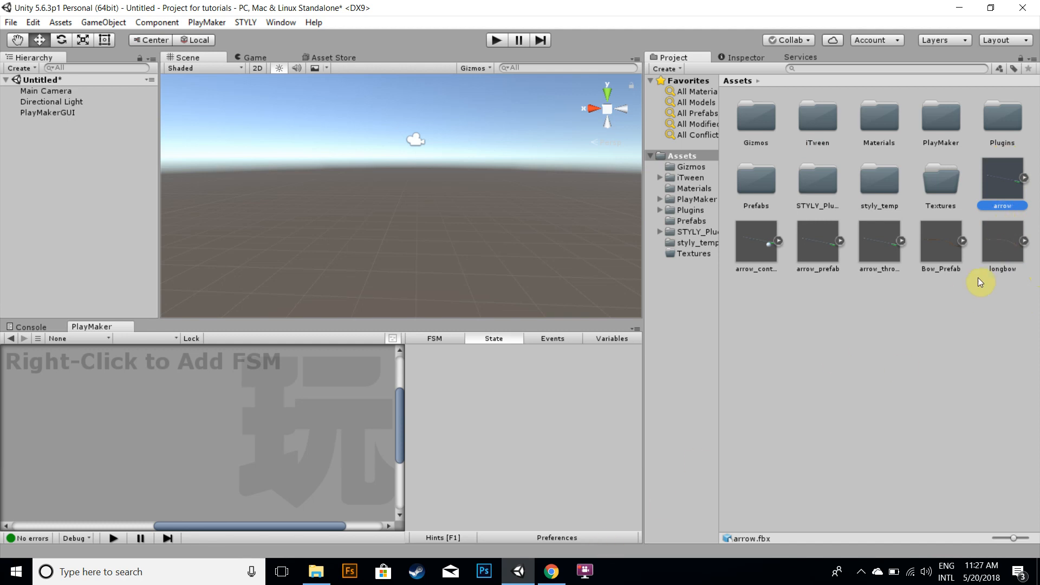
left_click(801, 198)
left_click(999, 221)
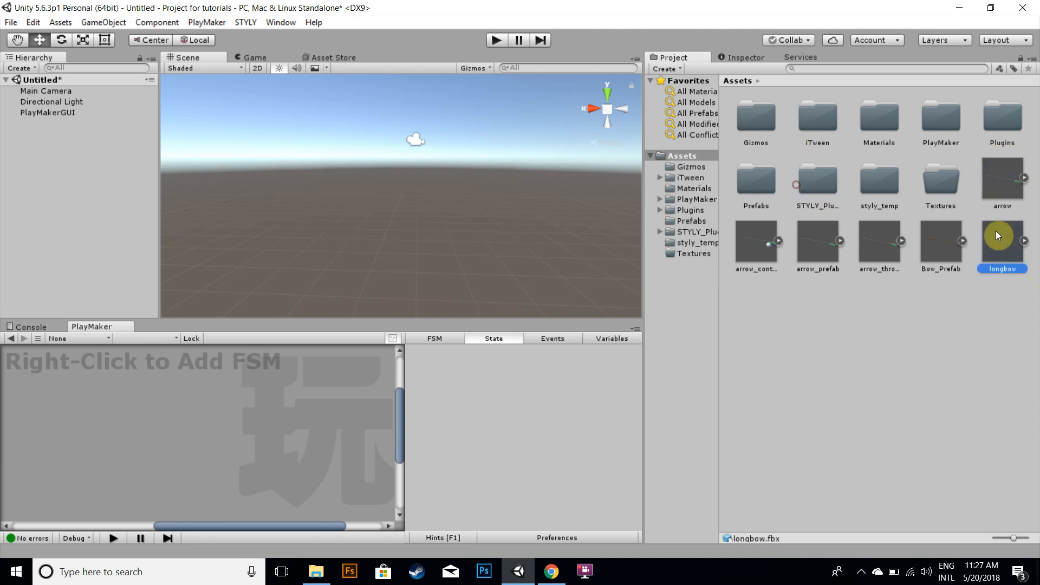
left_click(1006, 192)
left_click(745, 57)
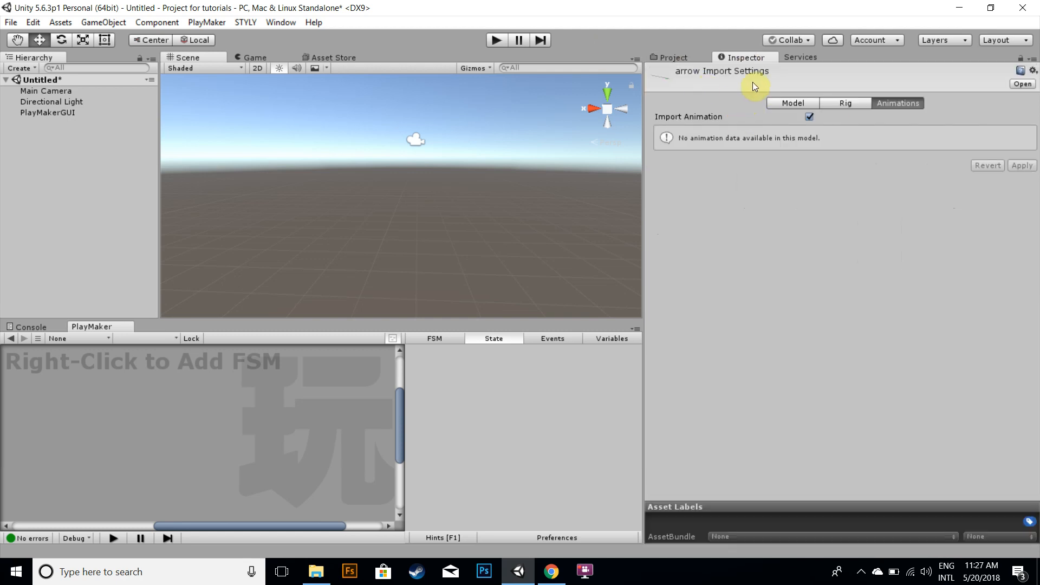
left_click(674, 57)
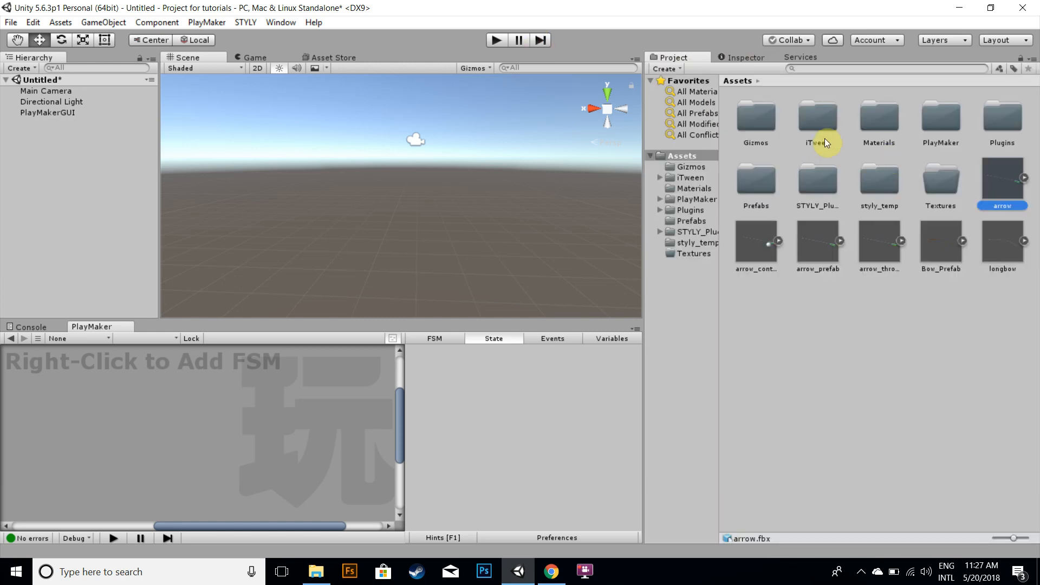
left_click_drag(806, 146, 64, 139)
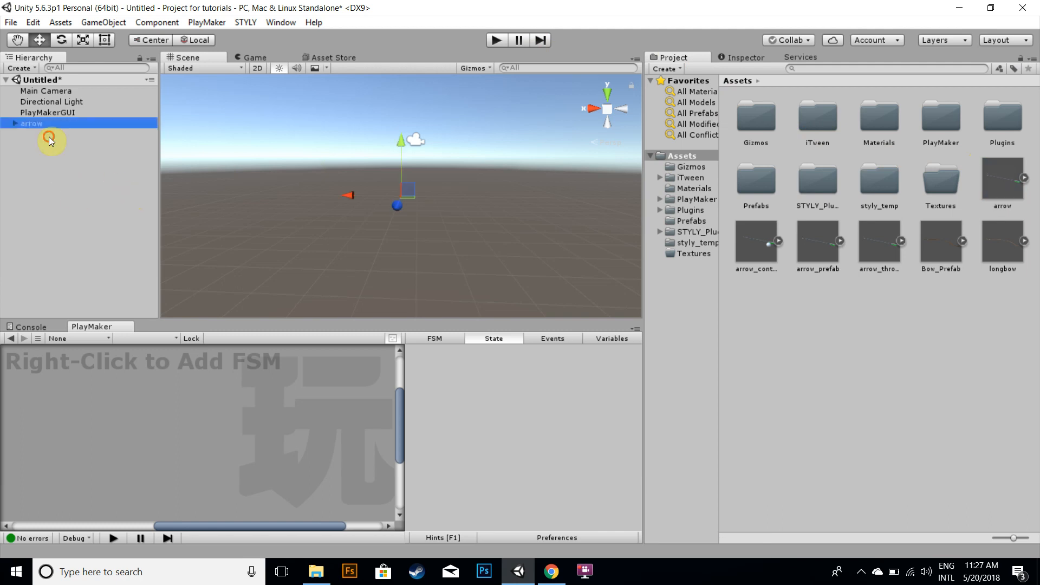
left_click(49, 136)
right_click(48, 145)
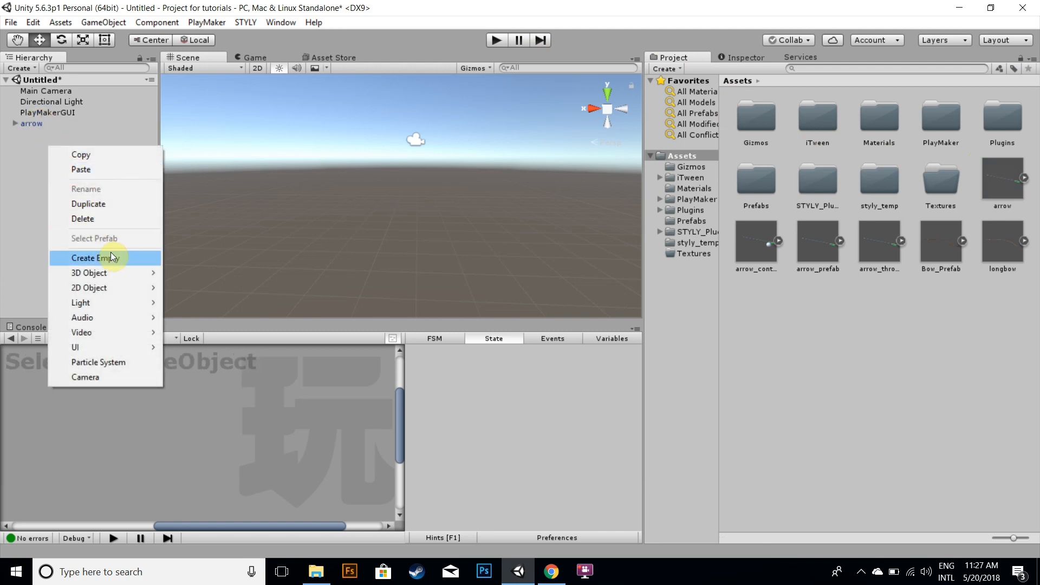
left_click(13, 112)
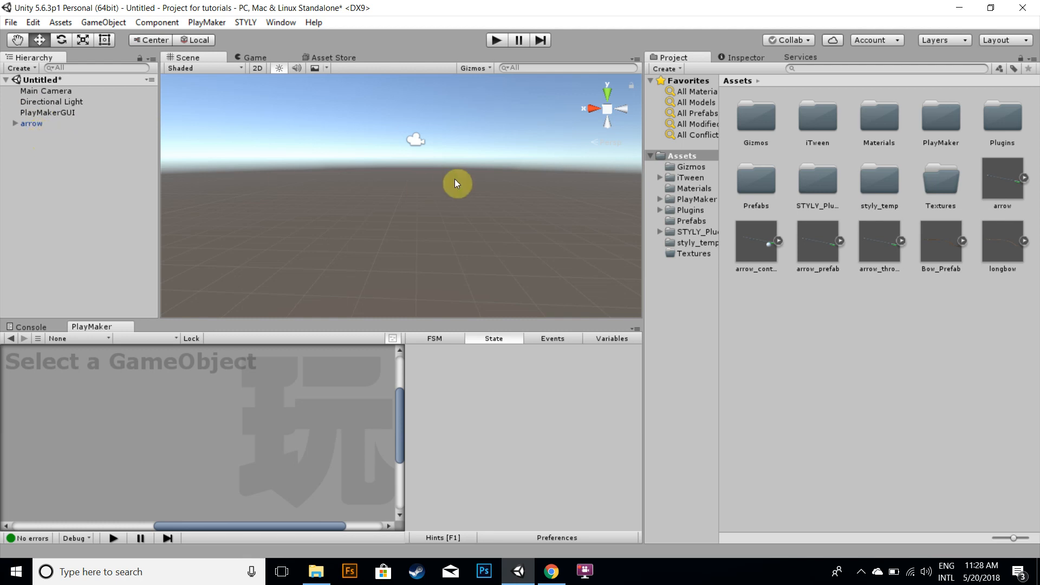
left_click(812, 244)
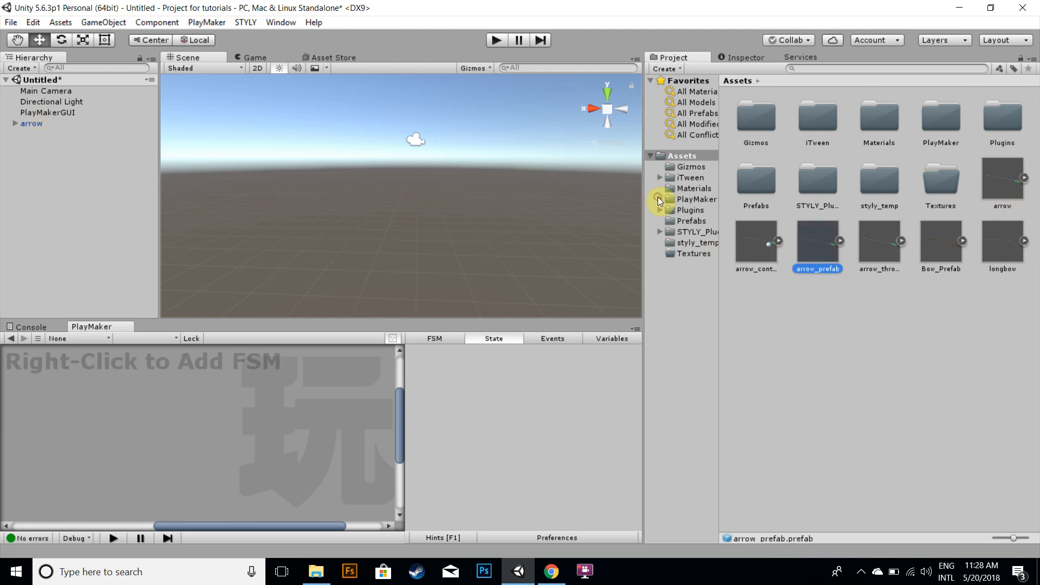
left_click(33, 123)
key("Delete")
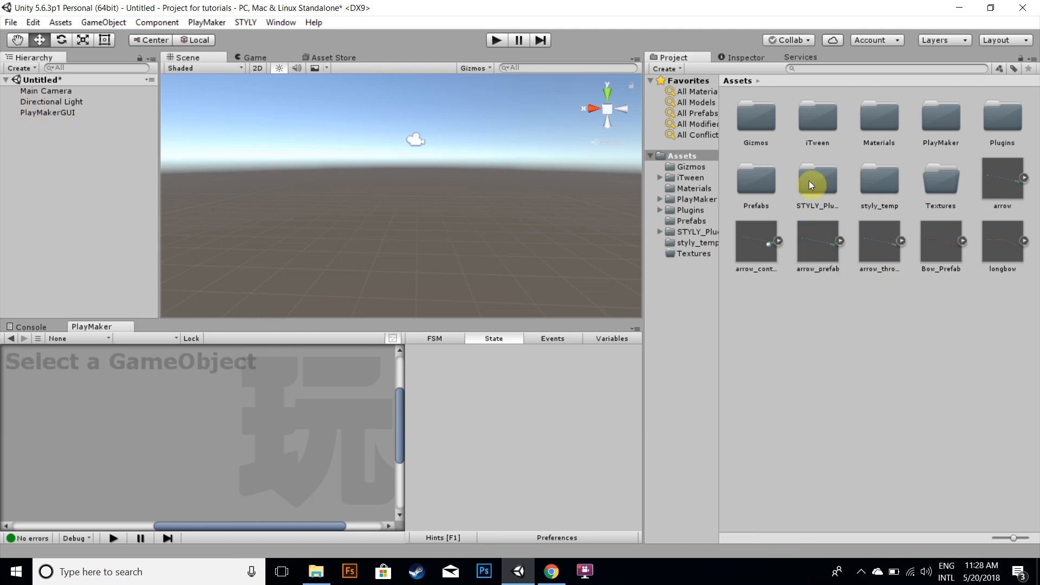
Preview the arrow_prefab, longbow, Bow_Prefab and arrow_controller assets in the project
left_click(838, 241)
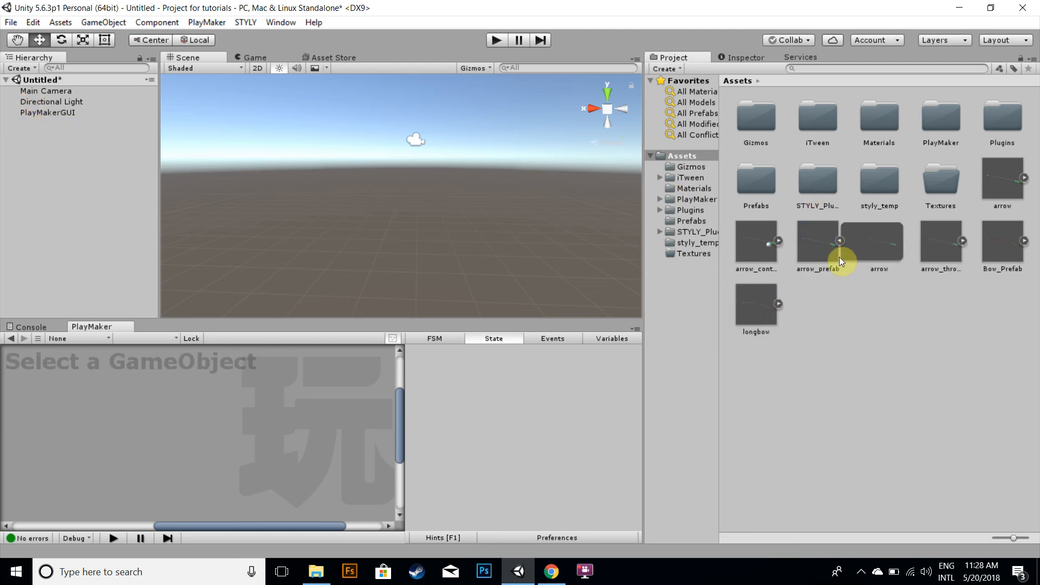
left_click(839, 240)
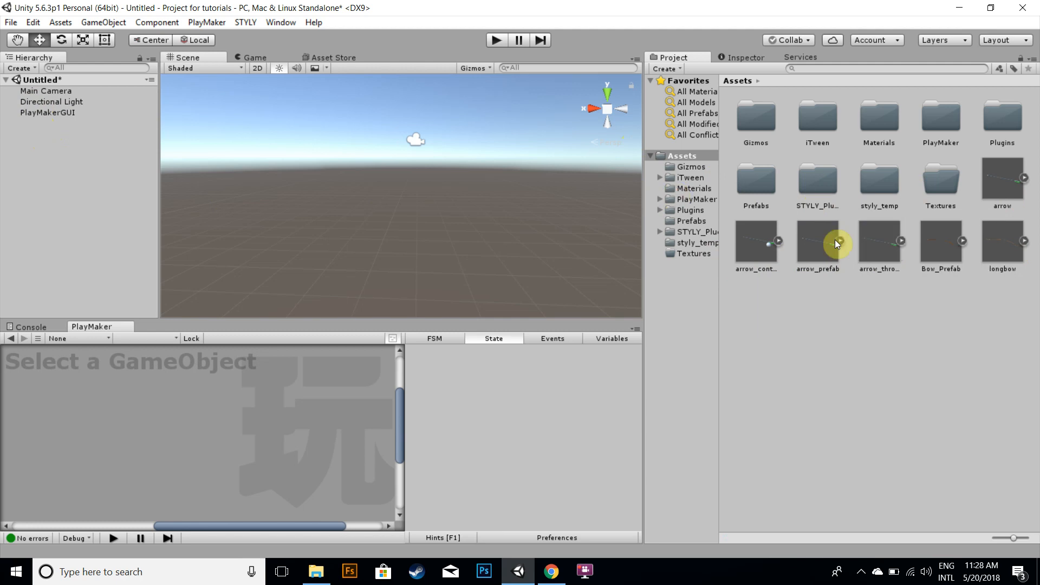
left_click(818, 241)
left_click(745, 56)
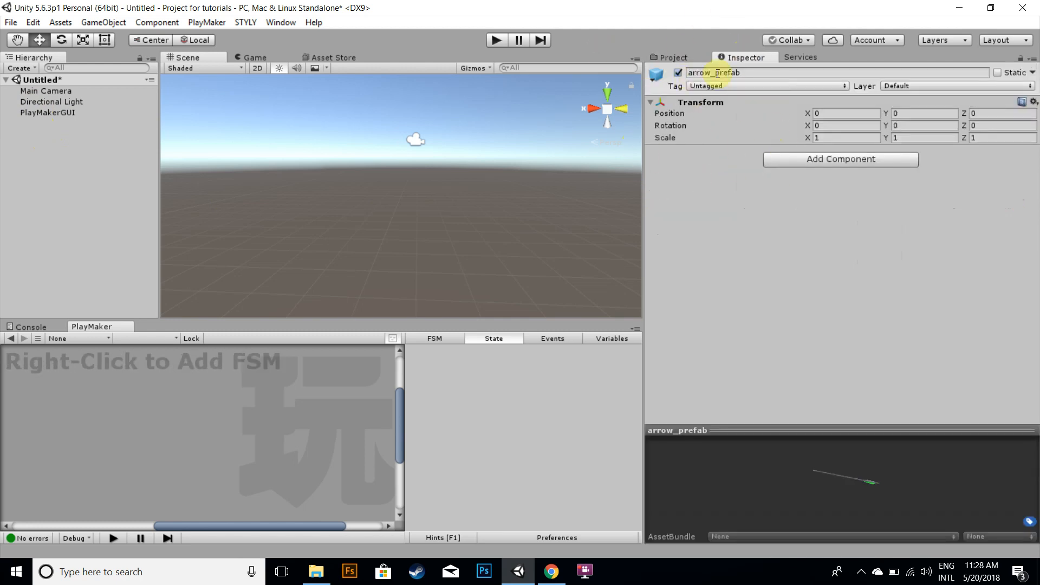
left_click(673, 58)
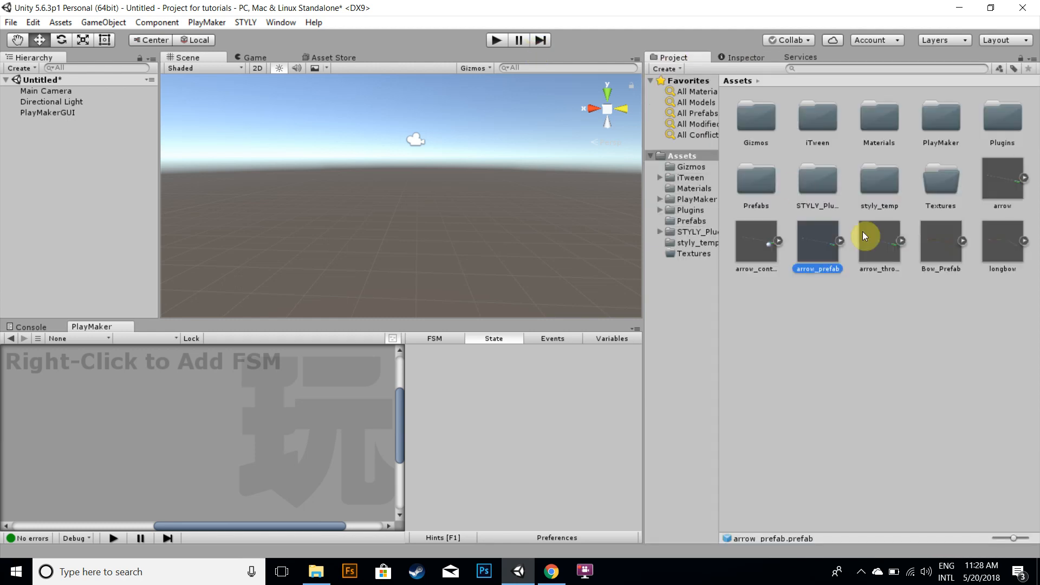
left_click(1005, 255)
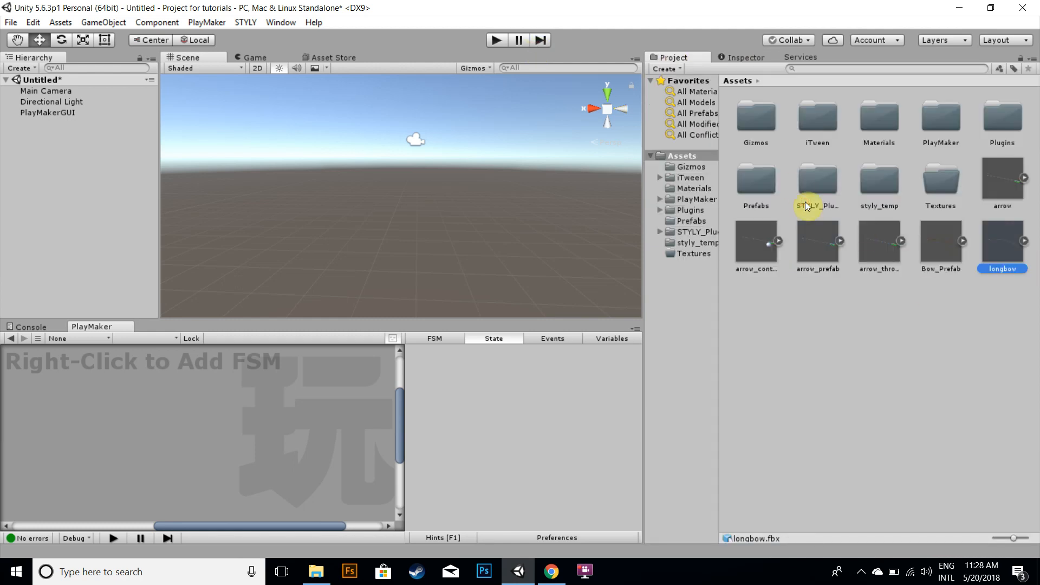
left_click(938, 244)
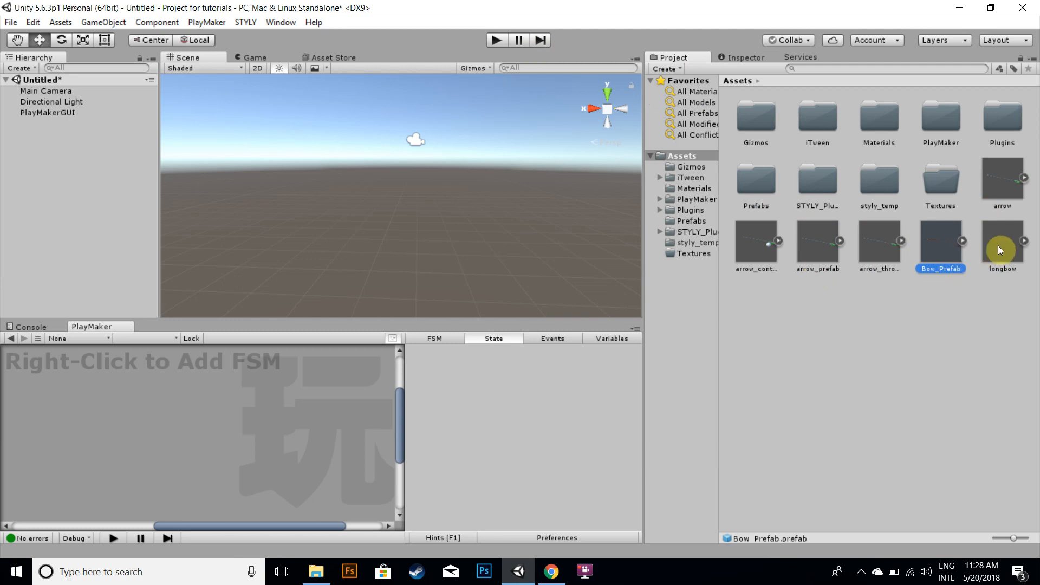
left_click(811, 250)
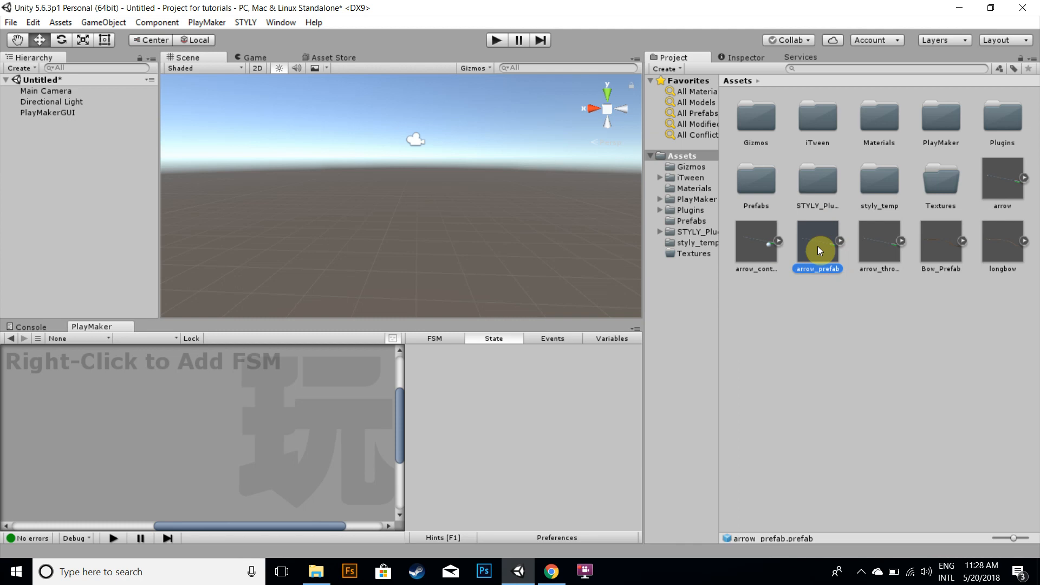
left_click(768, 253)
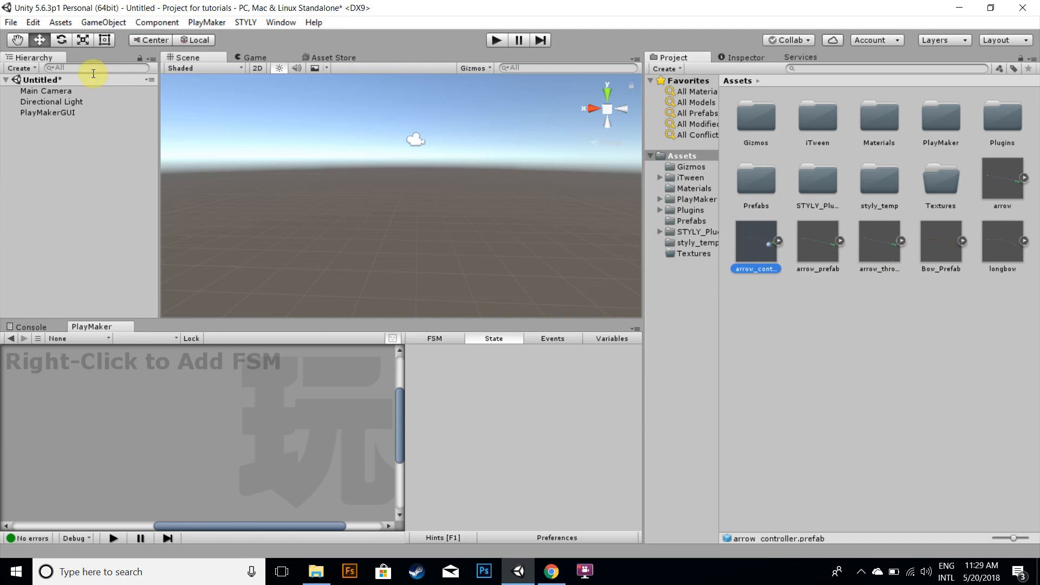
Add the arrow_controller prefab to the scene and expand its children in the hierarchy
left_click_drag(756, 241, 25, 118)
left_click(16, 124)
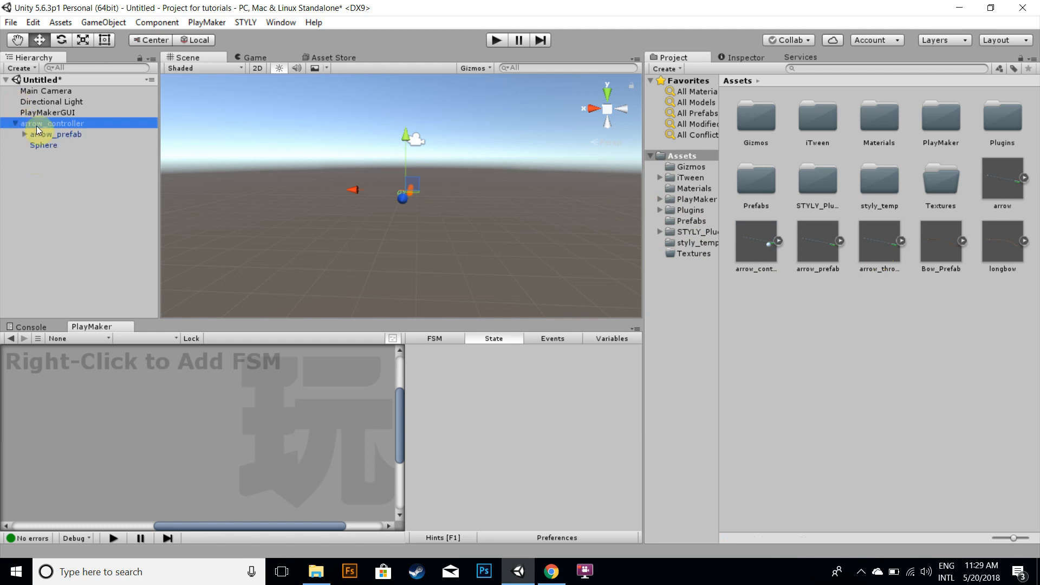
left_click(66, 135)
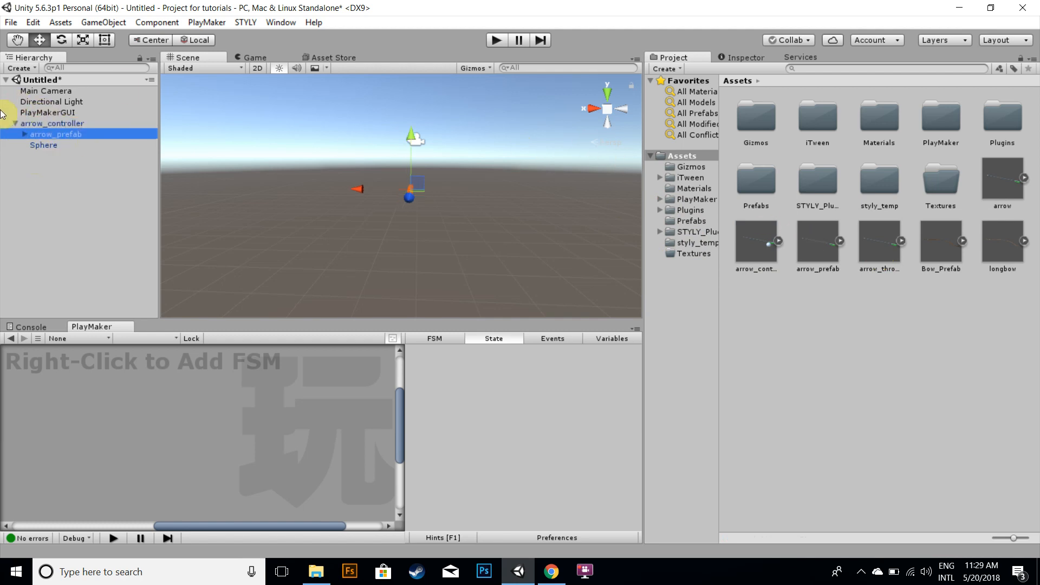
left_click(48, 148)
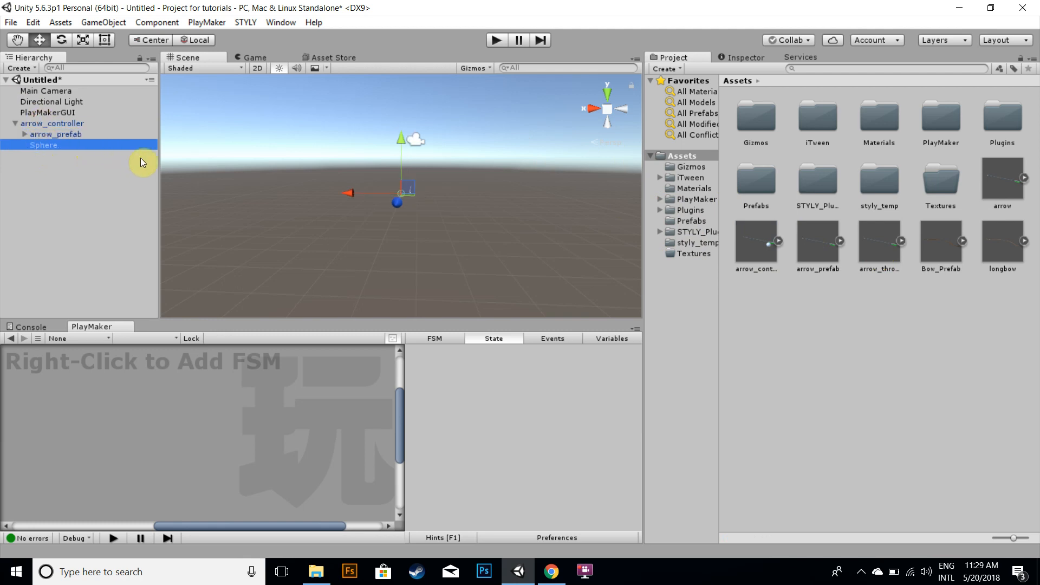
left_click_drag(271, 163, 304, 272, "alt")
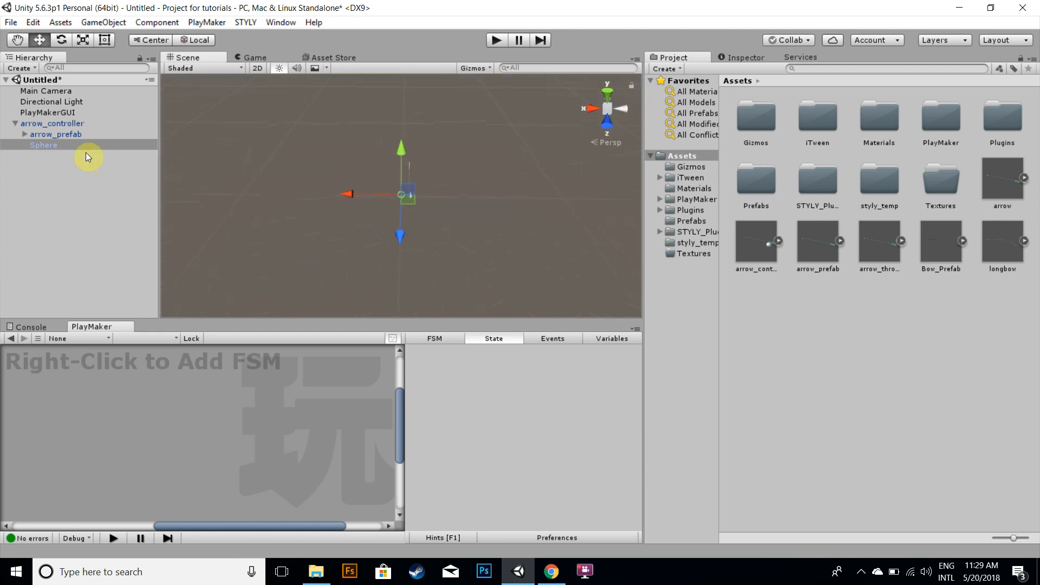
Rename the arrow_controller's Sphere child to spawnPoint
left_click(53, 136)
left_click(43, 114)
left_click(50, 146)
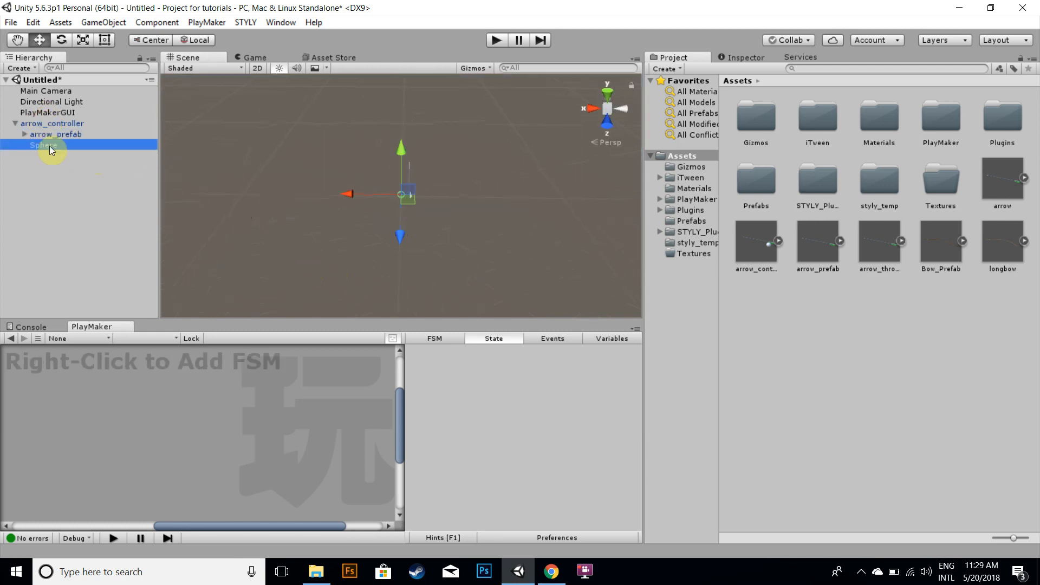
left_click(50, 145)
type("spawn")
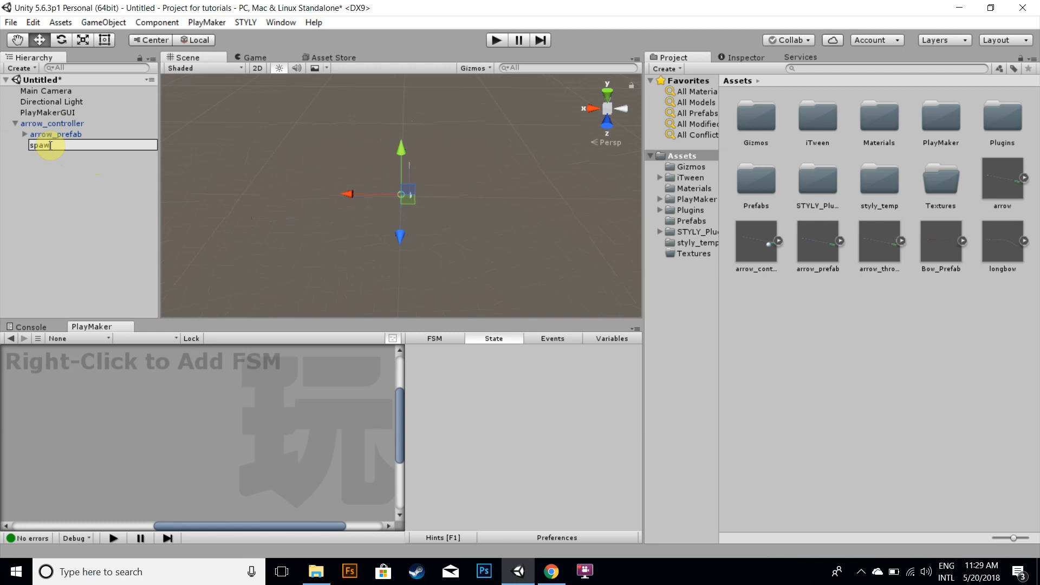
type("Point")
key("Return")
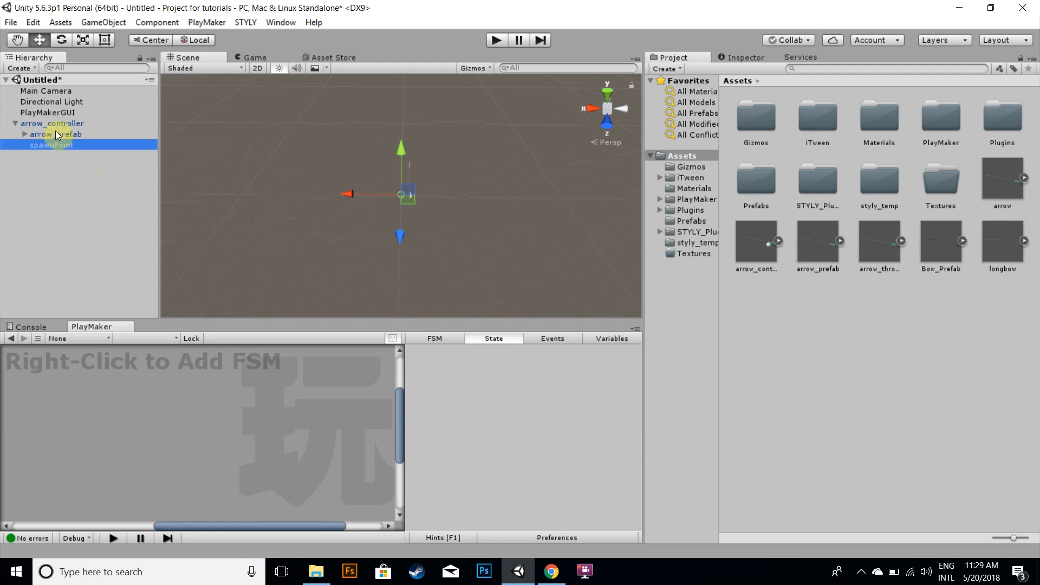
Apply the arrow_controller instance changes to its prefab and expand the prefab's contents in the project
left_click(740, 55)
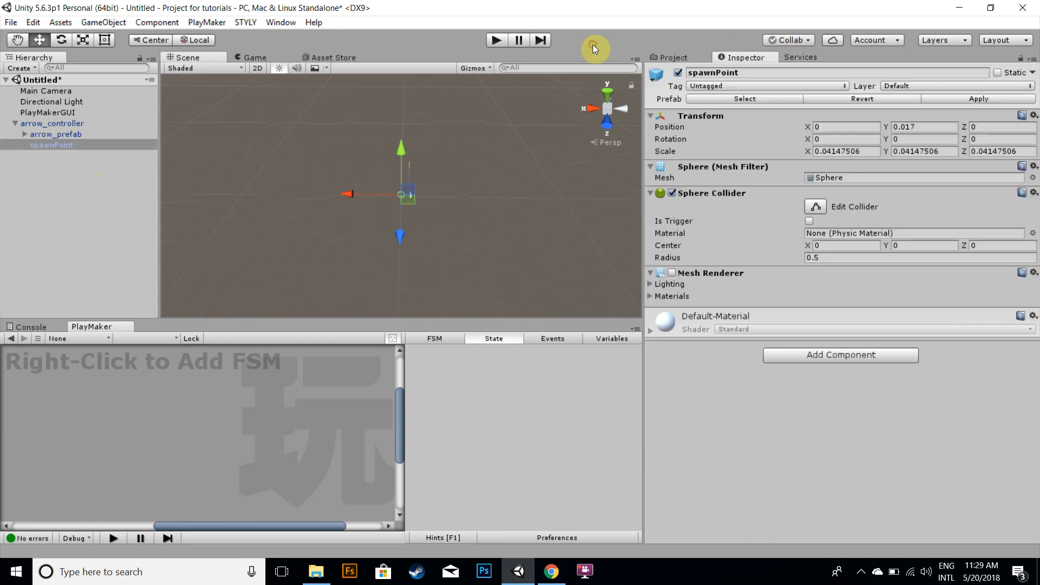
left_click(43, 123)
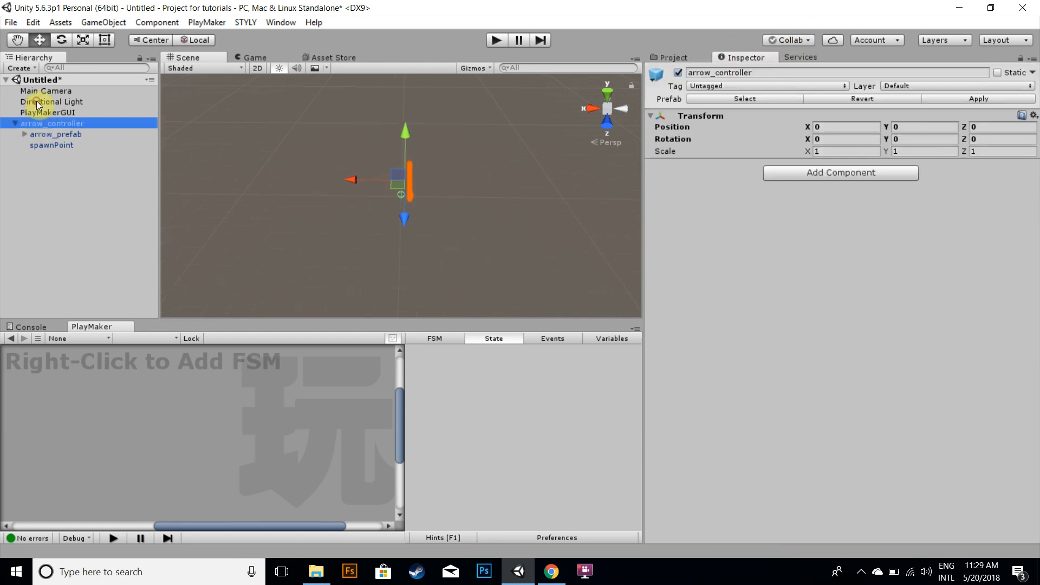
left_click(945, 98)
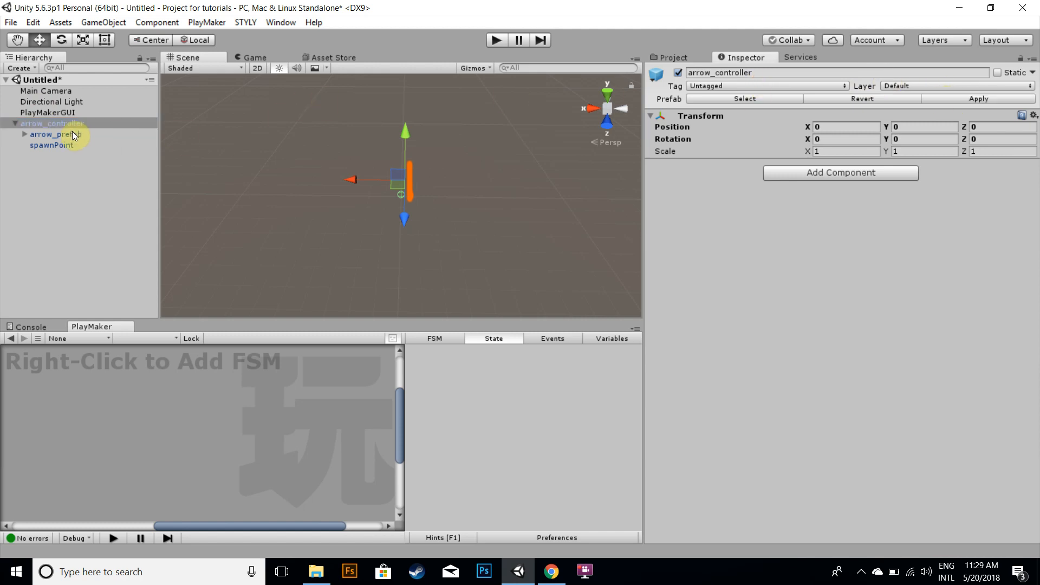
left_click(673, 57)
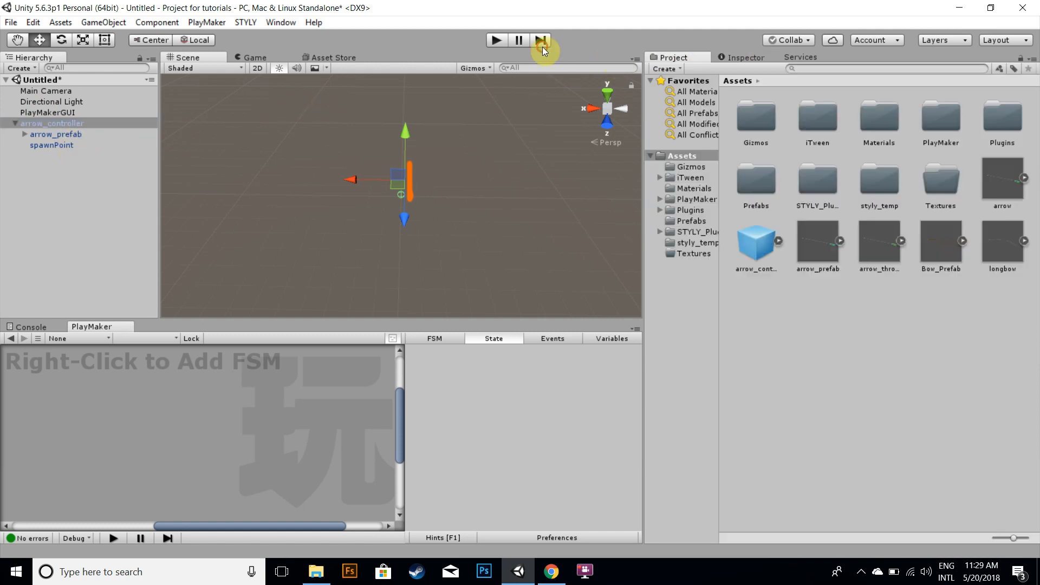
left_click(778, 241)
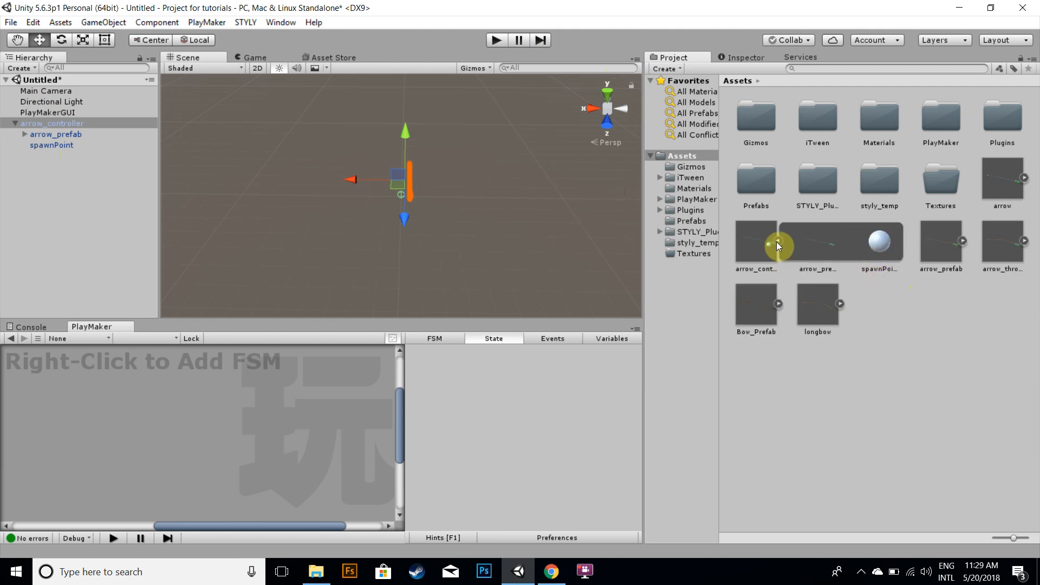
left_click(778, 241)
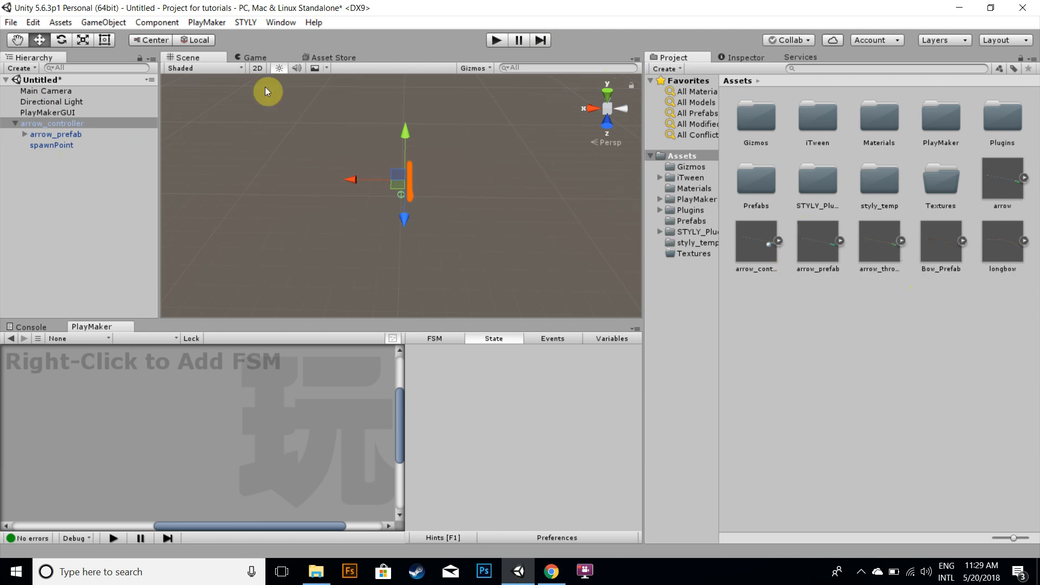
Delete the arrow_controller instance from the scene
left_click(53, 121)
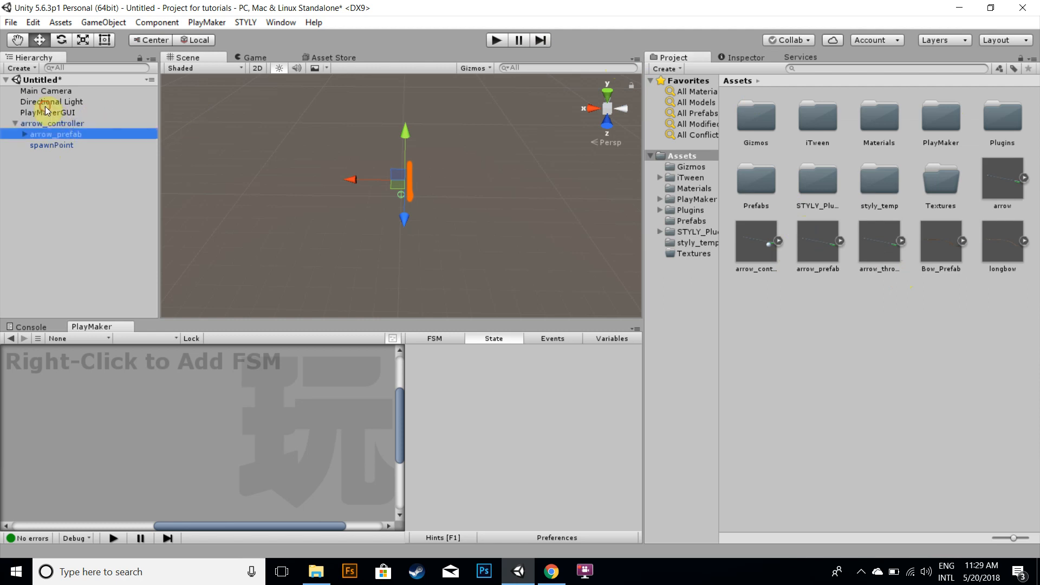
key("Delete")
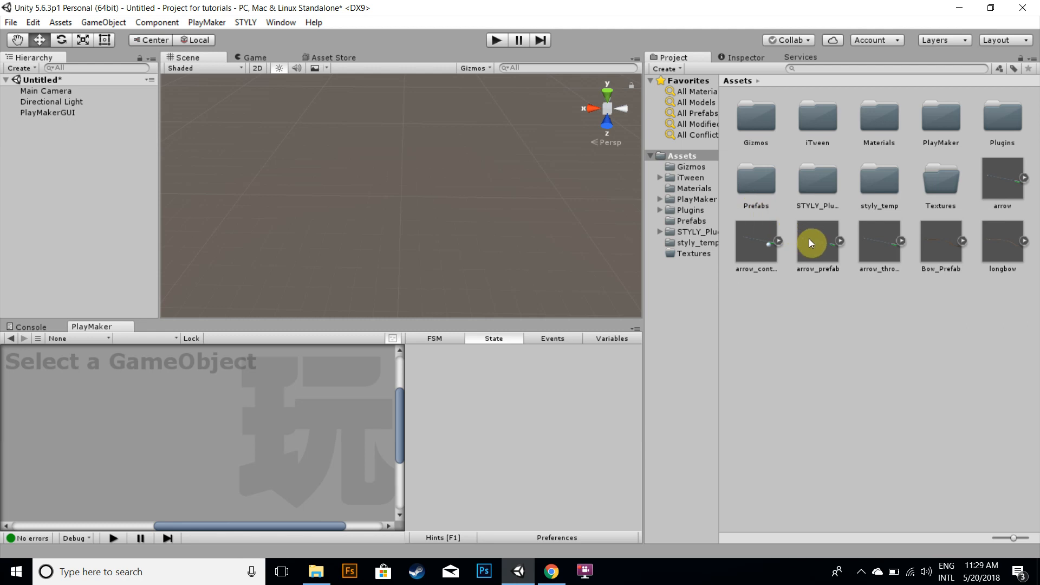
Add the arrow_throwable prefab to the scene and expand it in the hierarchy
left_click(874, 241)
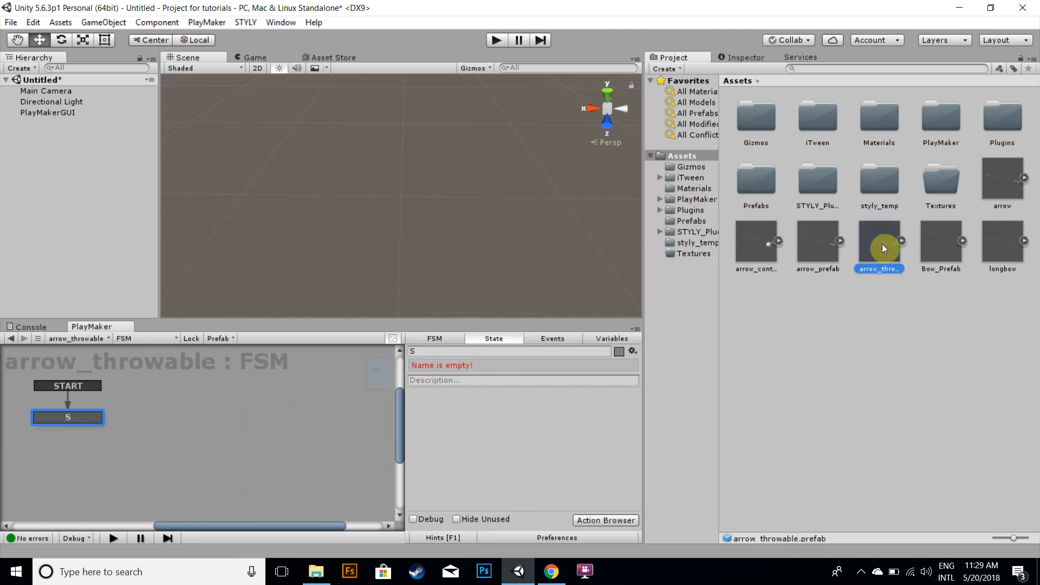
left_click_drag(882, 244, 31, 125)
left_click(19, 123)
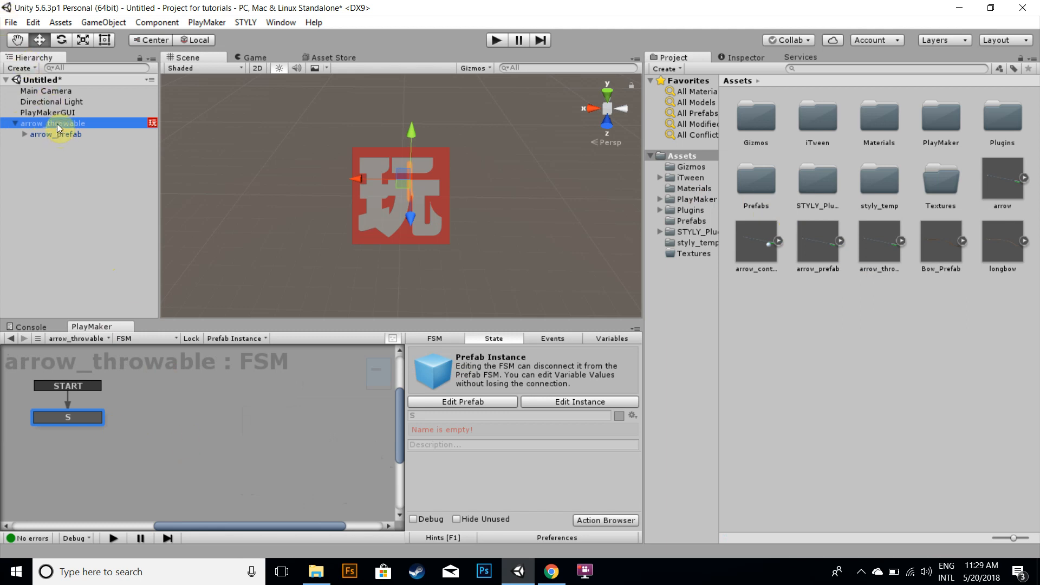
Delete the arrow_throwable instance from the scene and select the arrow_throwable prefab asset
key("Delete")
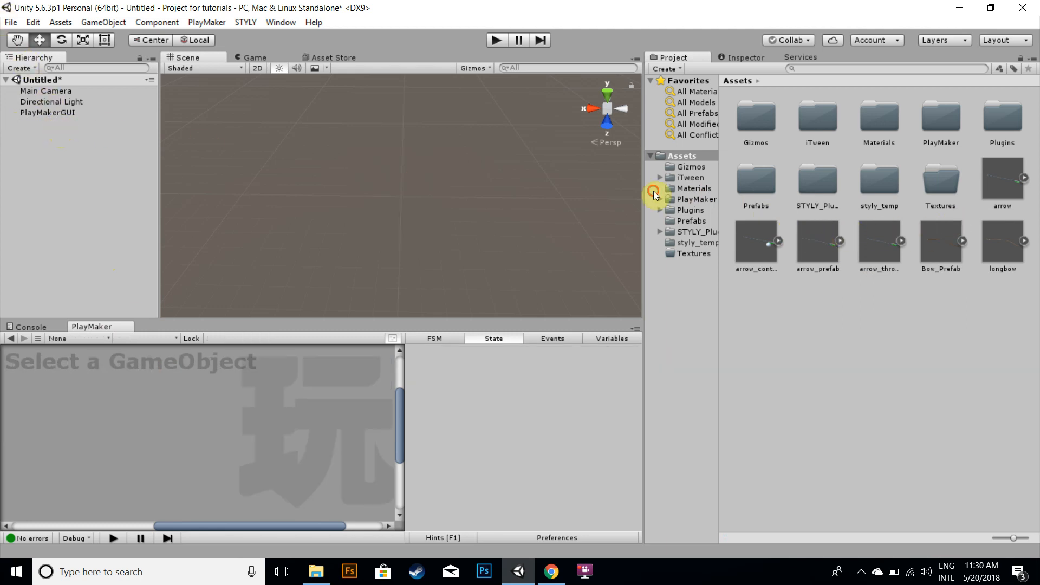
left_click(817, 238)
left_click(888, 249)
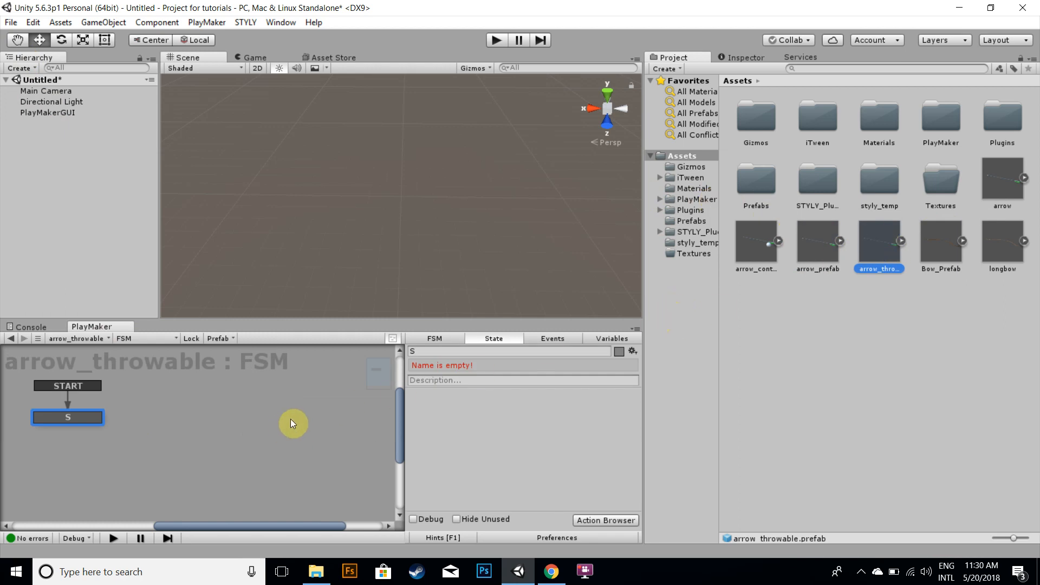
Rename the prefab FSM's state to Setup
left_click(472, 351)
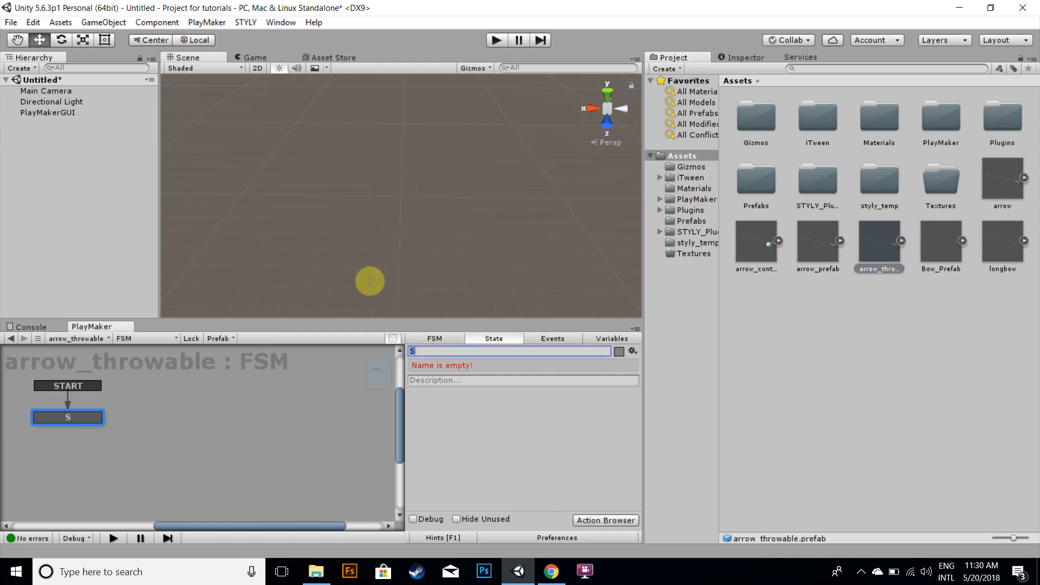
type("etup")
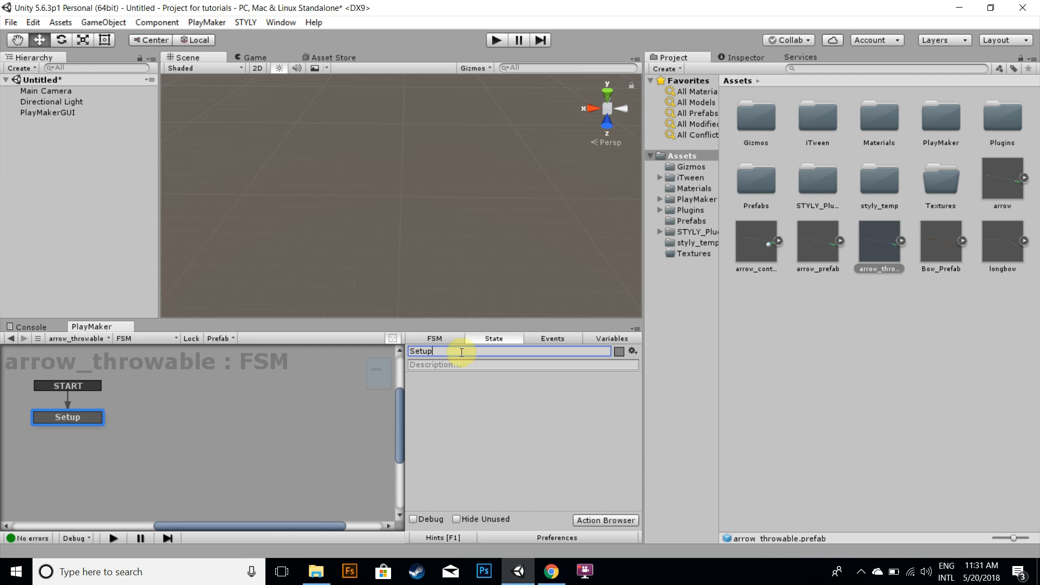
Add two Find Game Object actions to the Setup state
left_click(594, 519)
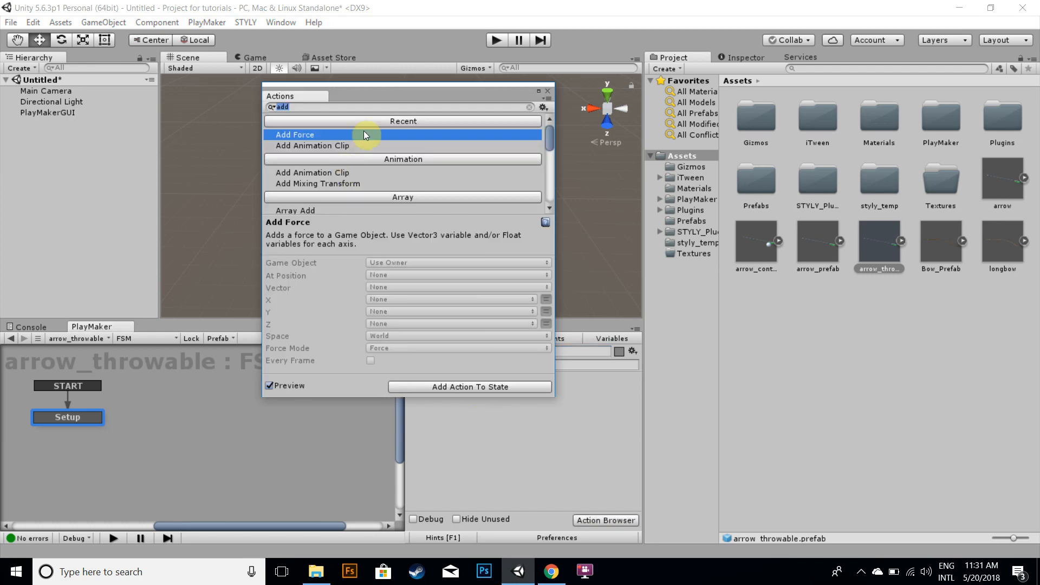
type("find")
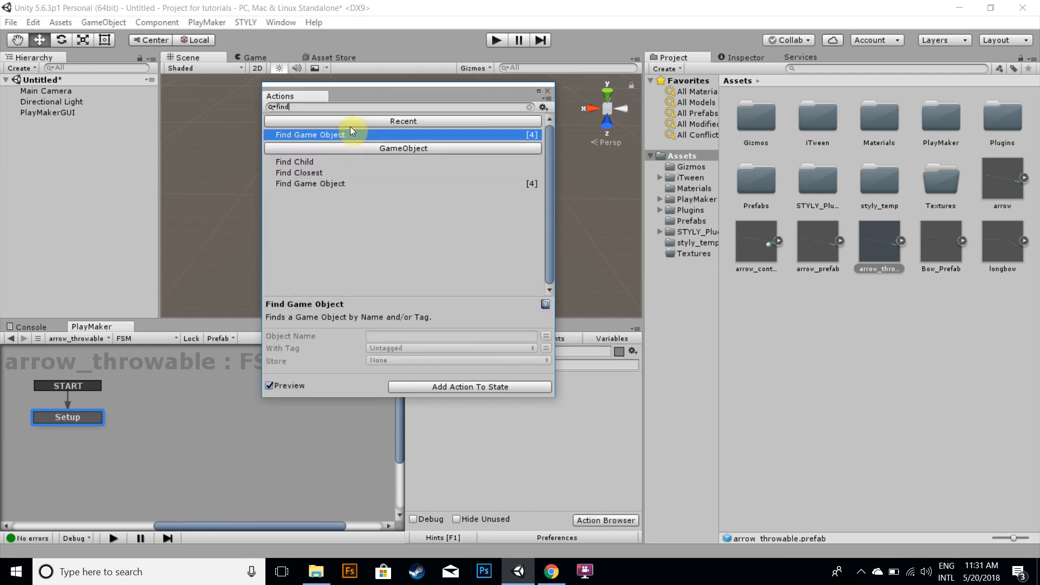
double_click(337, 135)
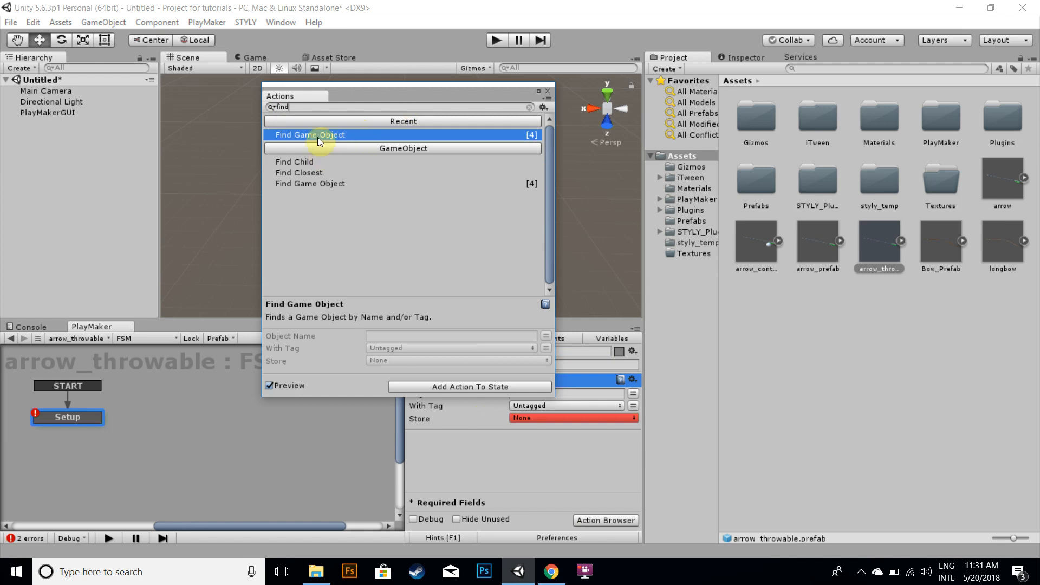
left_click(439, 73)
left_click(561, 394)
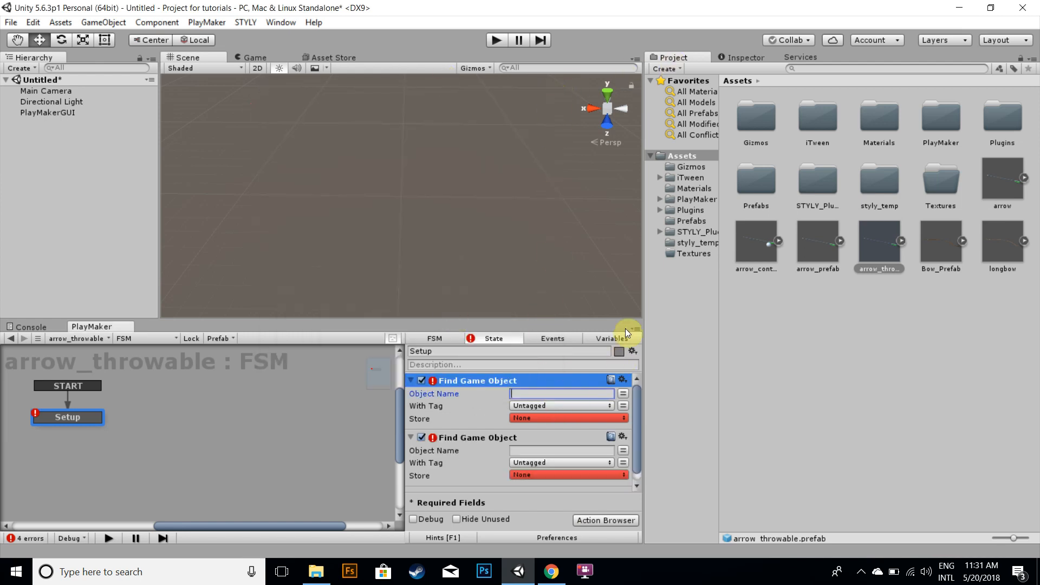
Set the two Find Game Object actions' object names to Controller (right) and Controller (left)
type("Controller ()rif")
key("BackSpace")
type("ght")
left_click(552, 450)
type("Controller ")
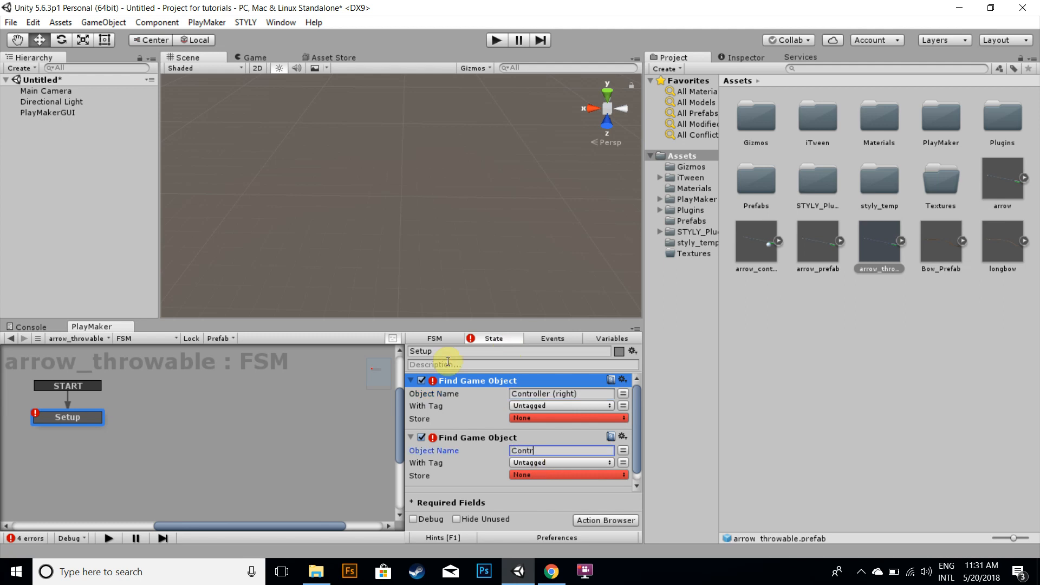
type("()left")
Store the found objects in new variables named C_R and C_L respectively
left_click(564, 417)
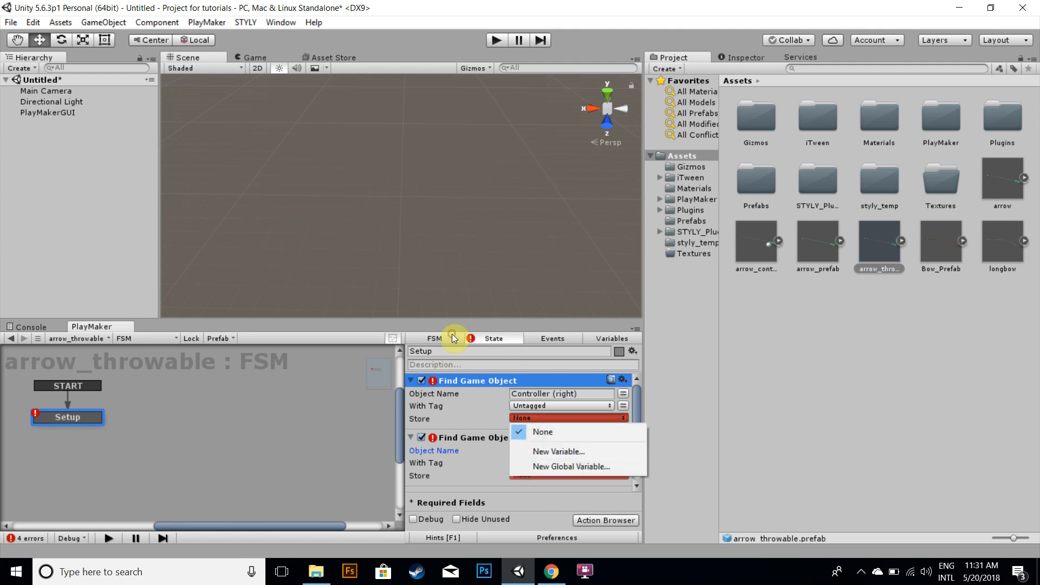
left_click(588, 453)
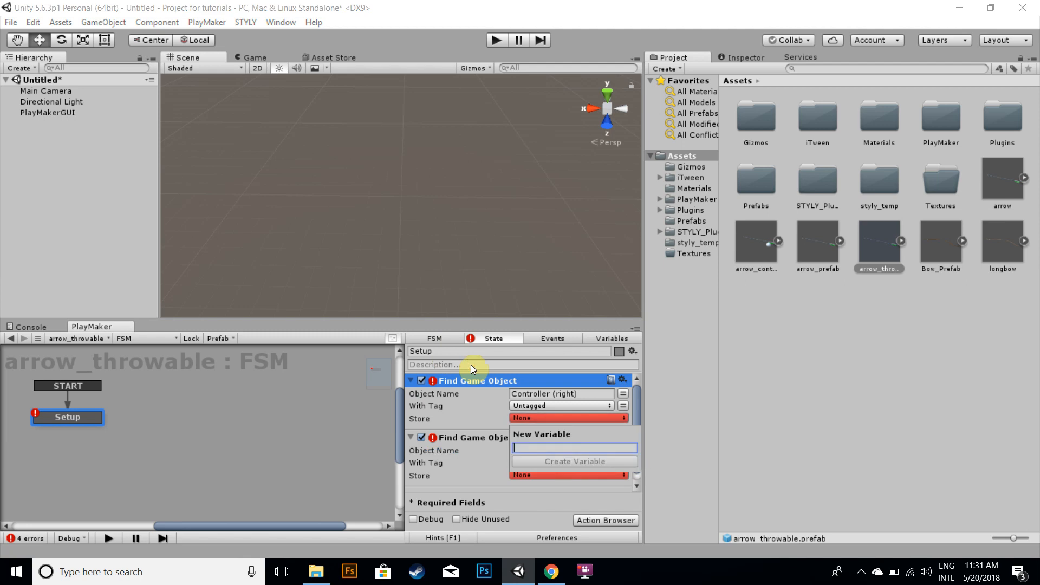
type("C_R")
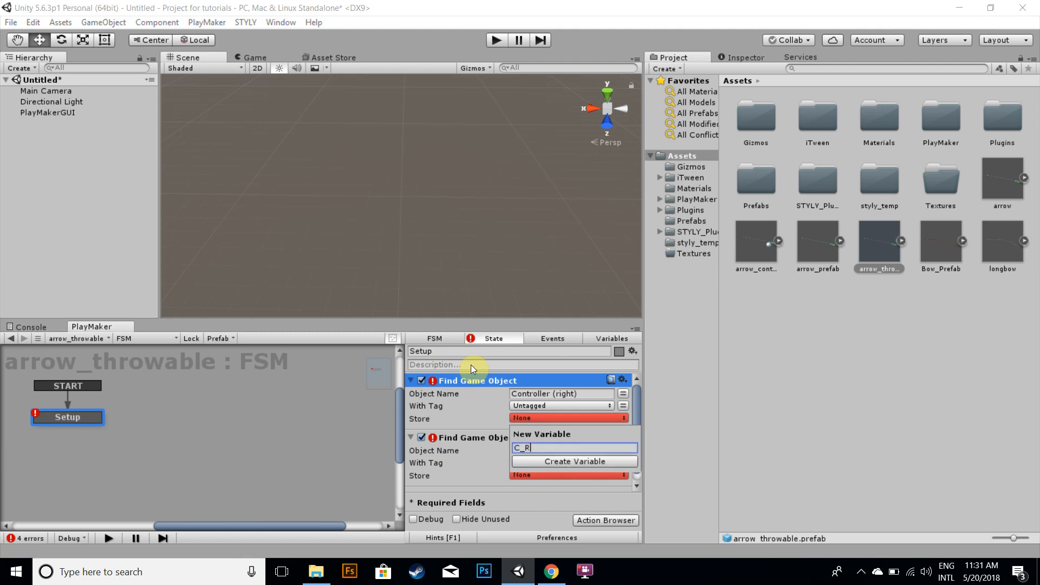
key("Return")
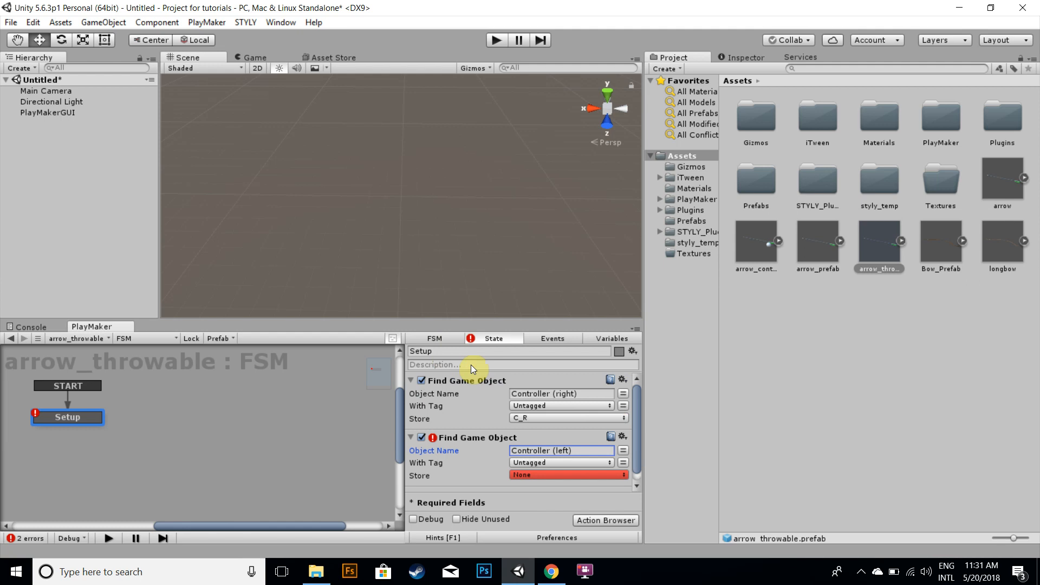
left_click(577, 474)
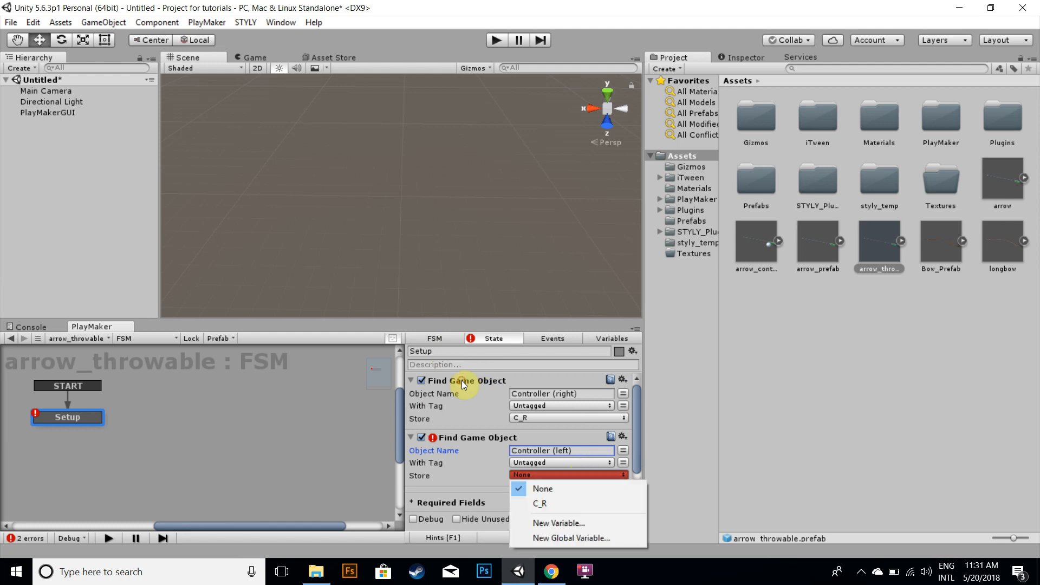
left_click(571, 522)
type("C_L")
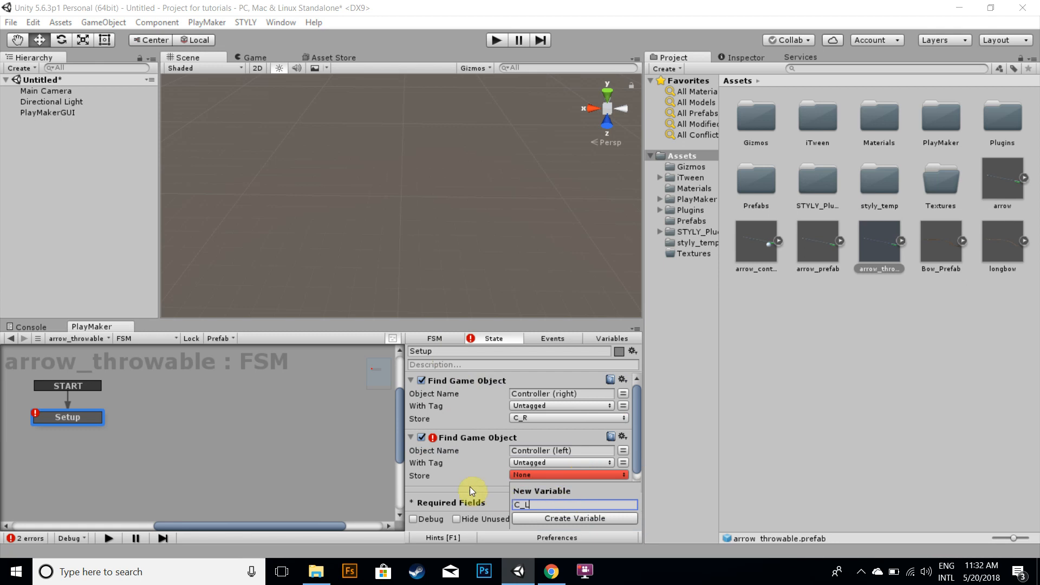
left_click(544, 520)
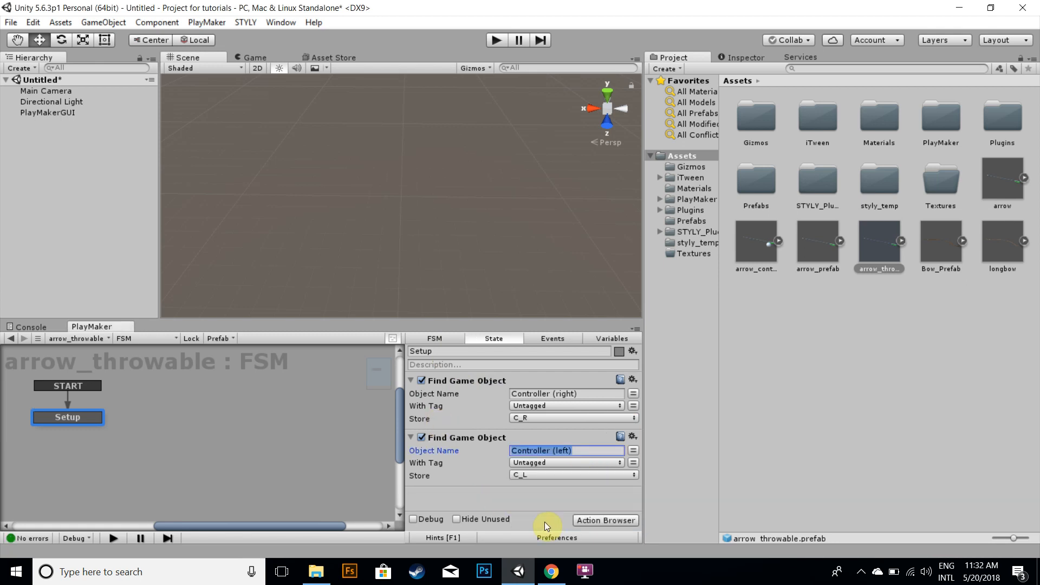
Collapse the two Find Game Object actions and add a Get Distance action to the Setup state
left_click(411, 380)
left_click(410, 395)
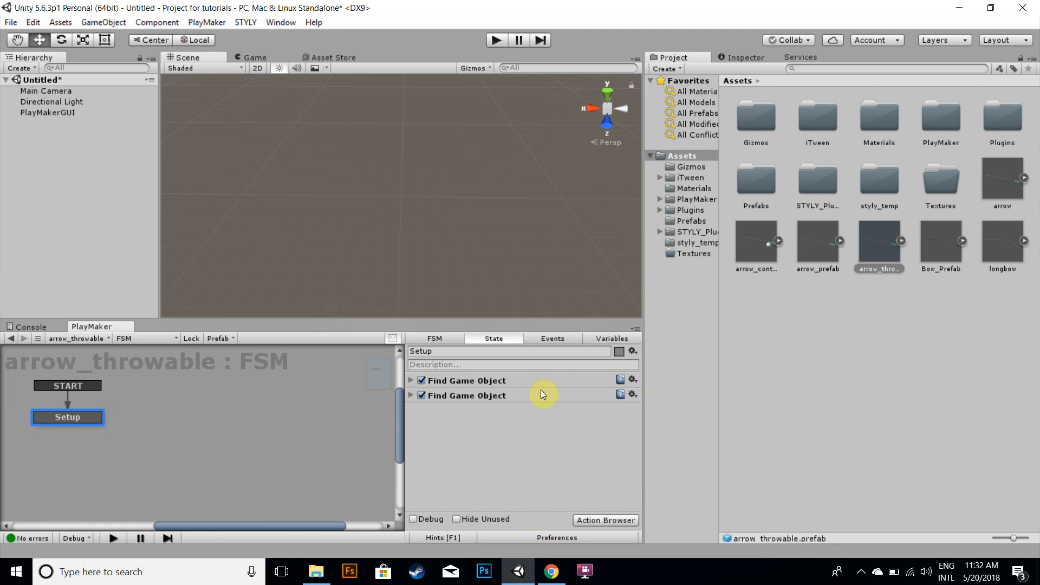
left_click(599, 523)
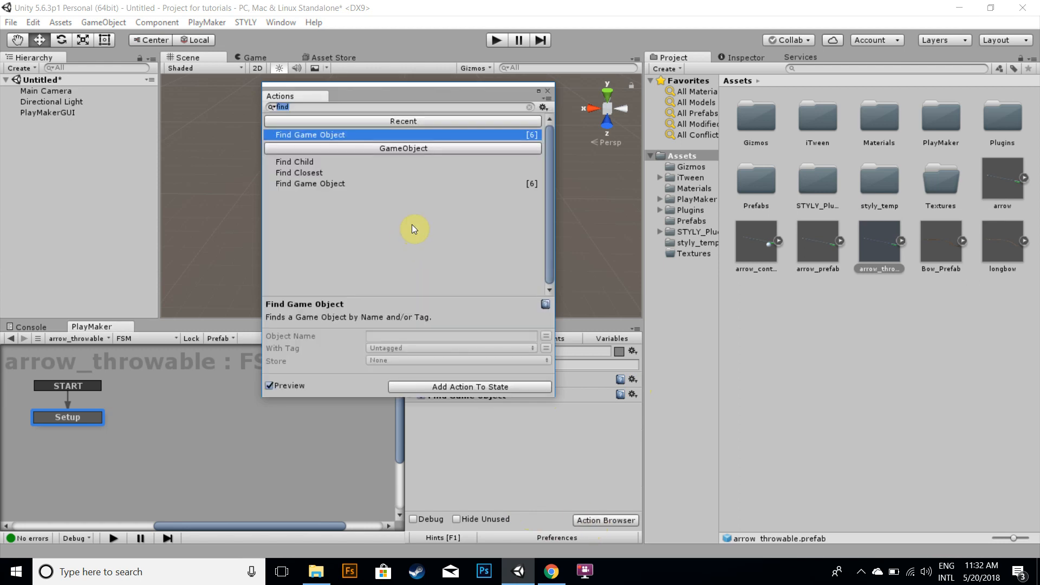
type("dis")
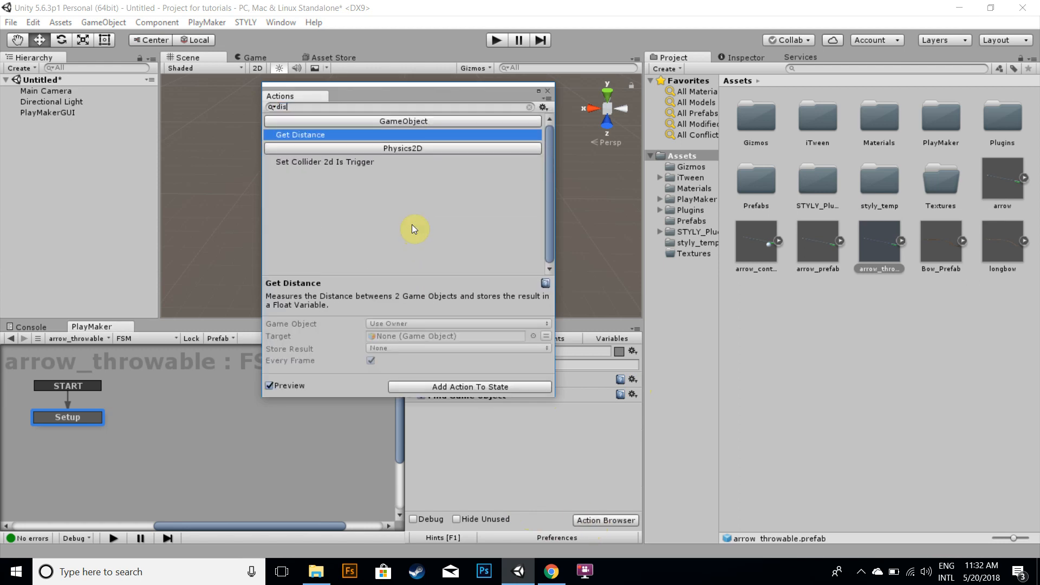
double_click(303, 136)
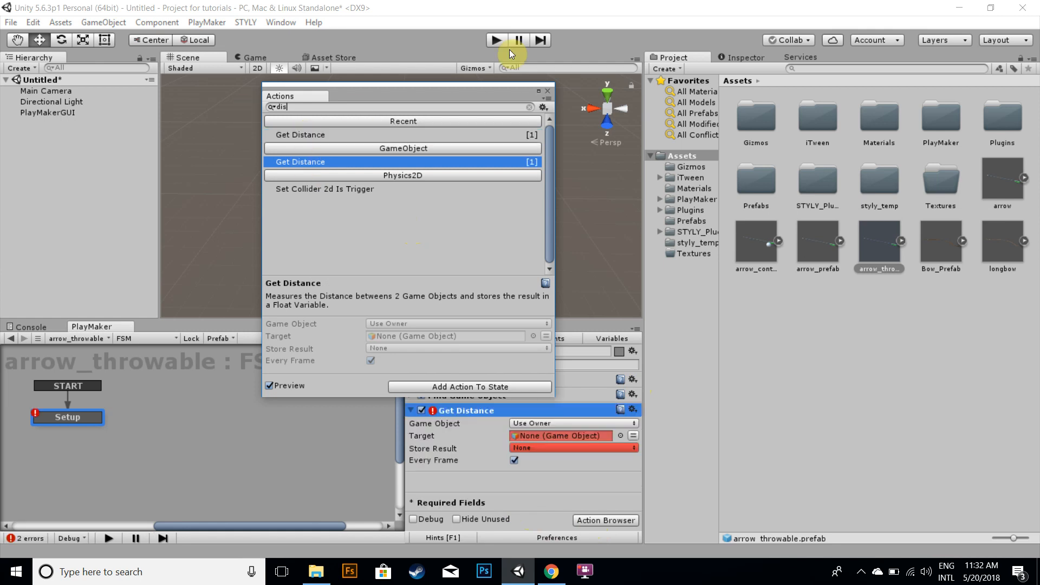
left_click(439, 76)
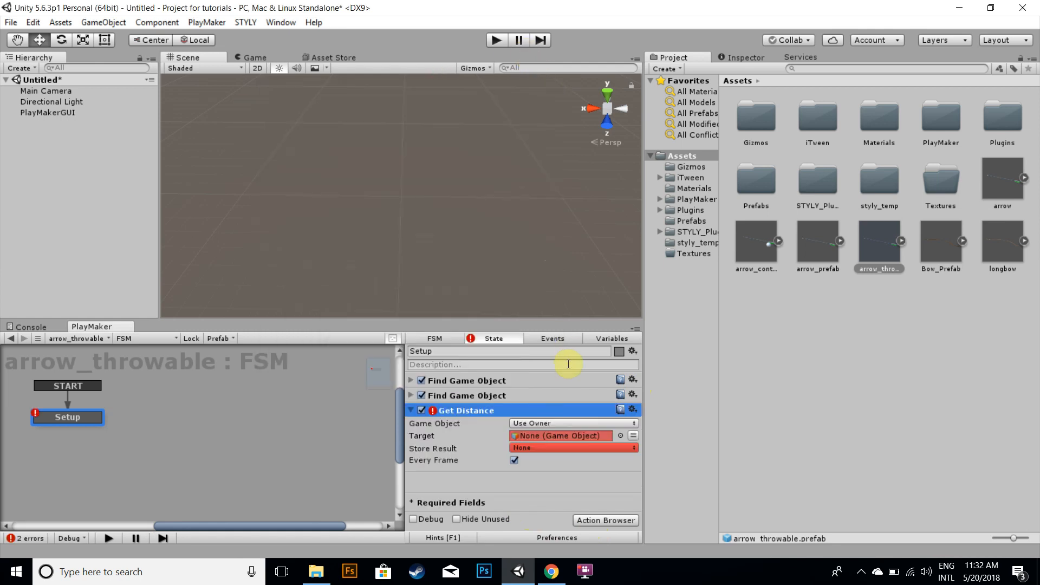
Set the Get Distance game object to the C_L variable and its target to the C_R variable
left_click(637, 426)
left_click(588, 453)
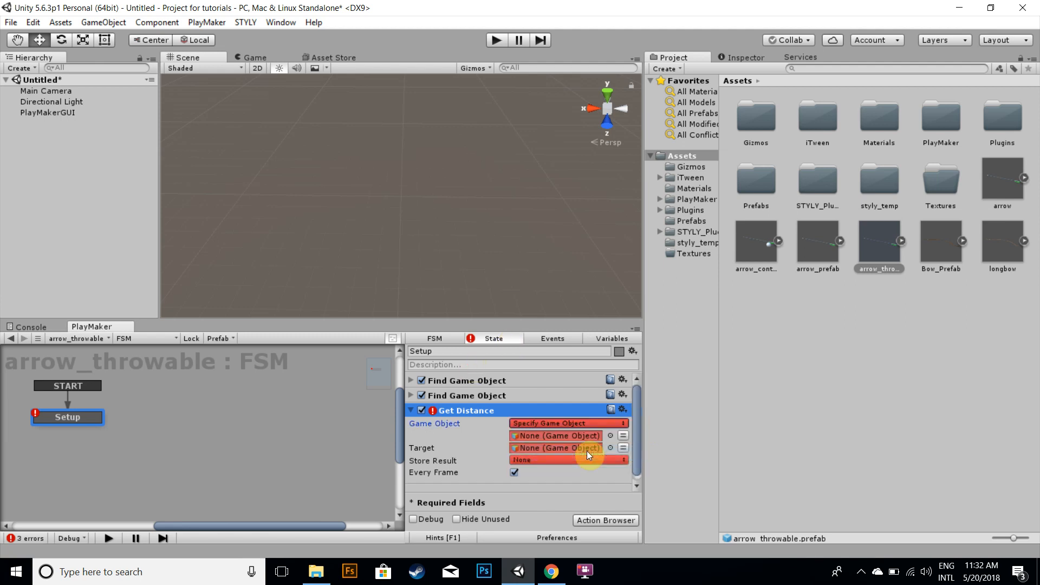
left_click(622, 435)
left_click(578, 436)
left_click(590, 464)
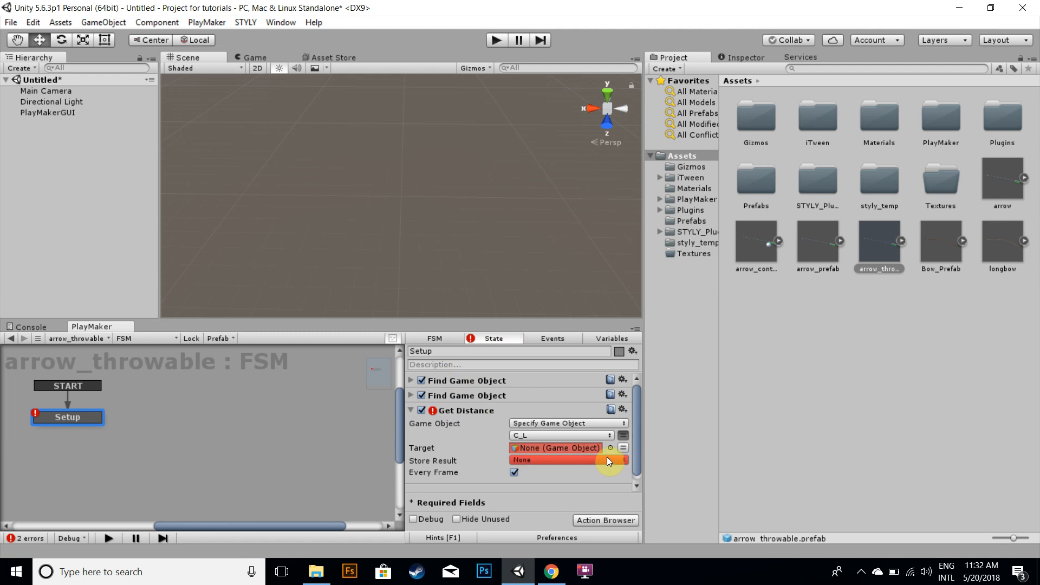
left_click(623, 448)
left_click(607, 448)
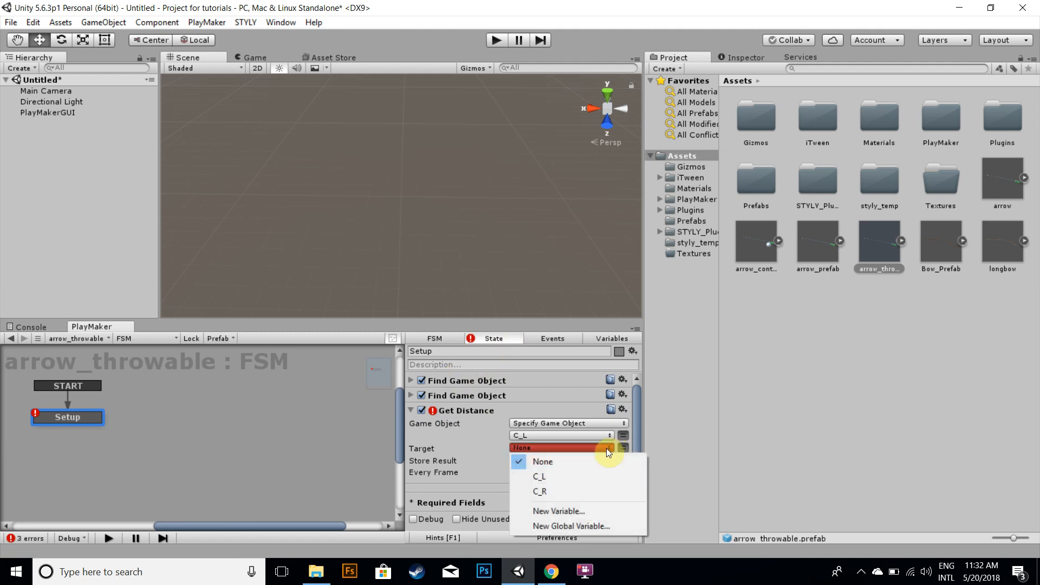
left_click(536, 490)
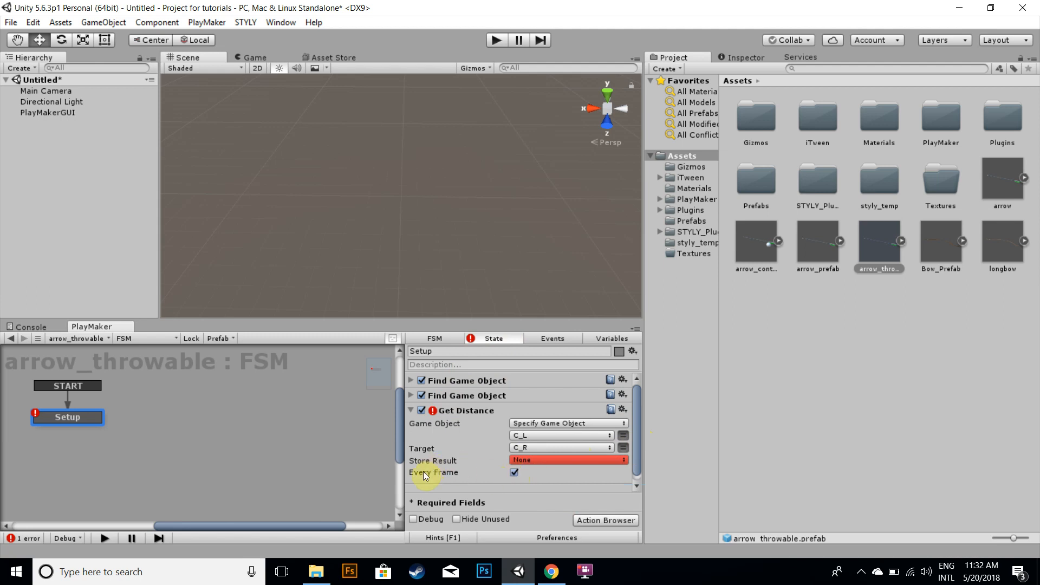
Turn off Every Frame and store the Get Distance result in a new variable named distance
left_click(514, 473)
left_click(568, 460)
left_click(578, 490)
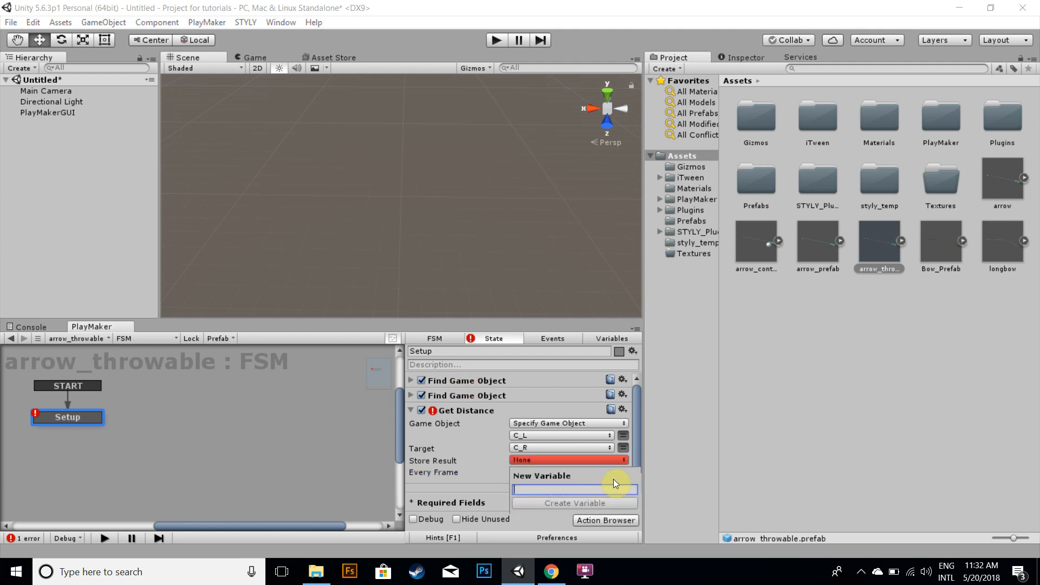
type("distance")
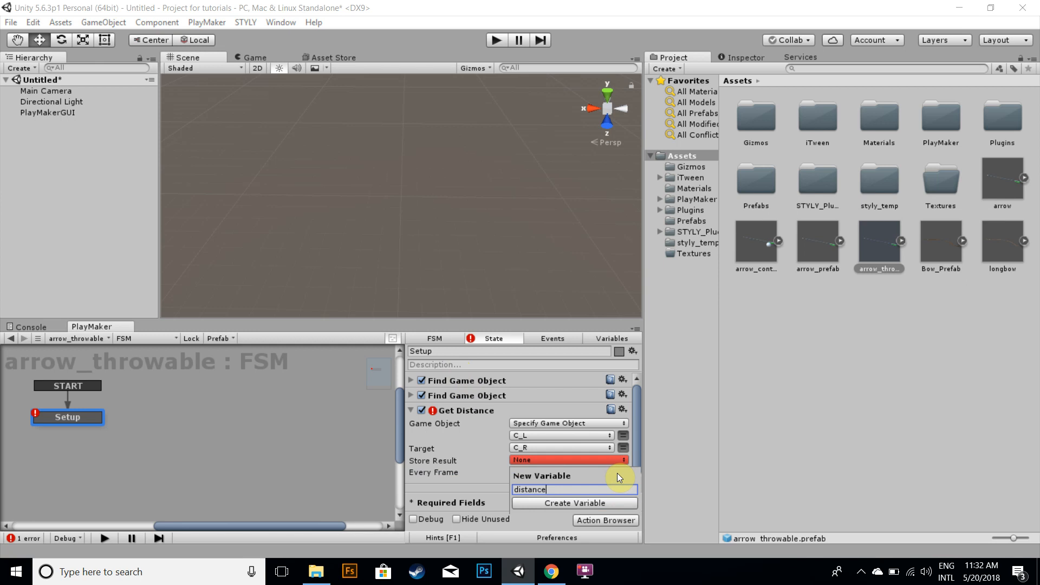
key("Return")
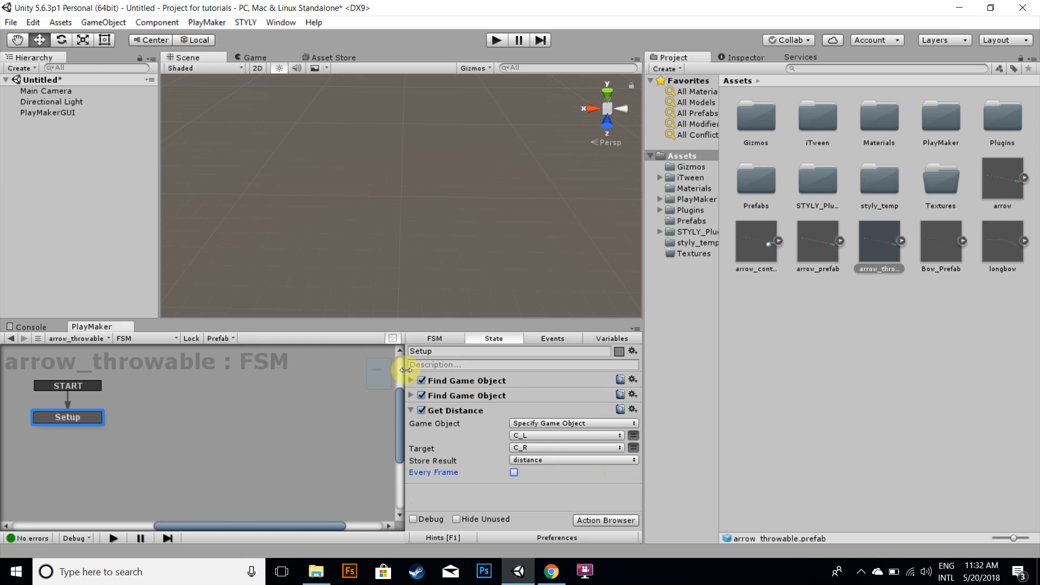
Collapse Get Distance and add a Float Multiply action to the Setup state
left_click(407, 410)
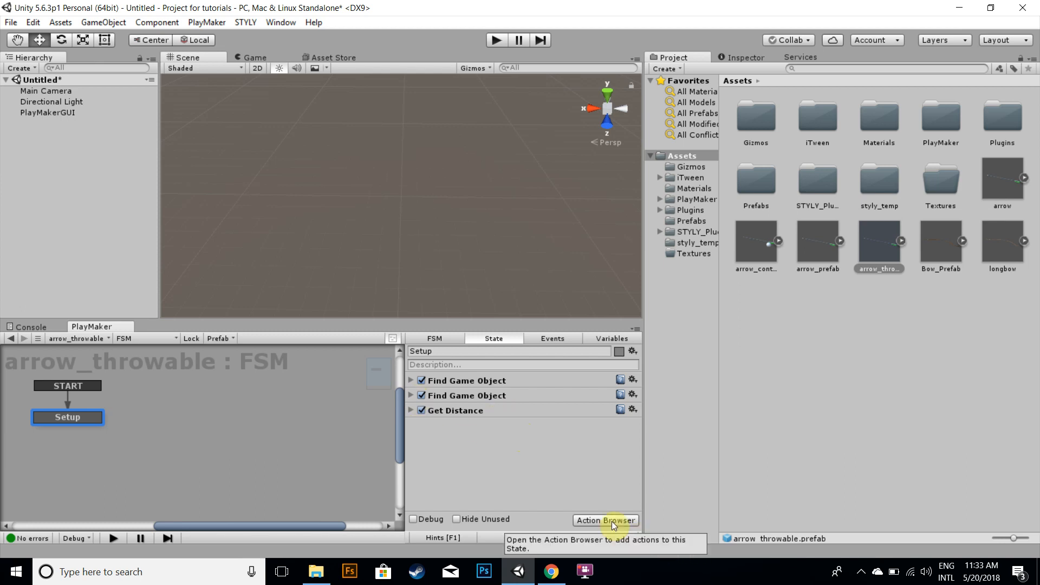
left_click(629, 519)
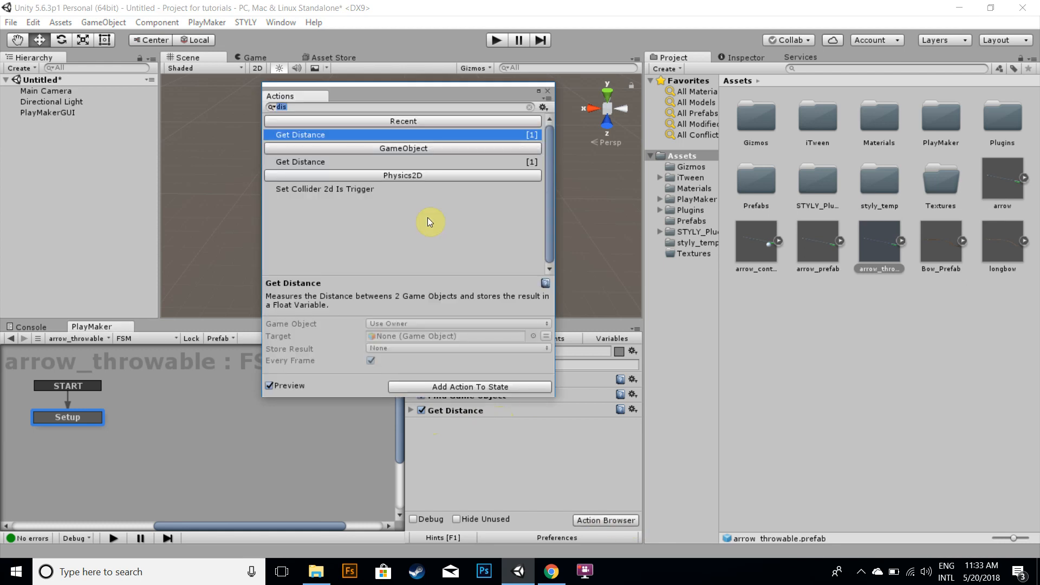
type("multipl")
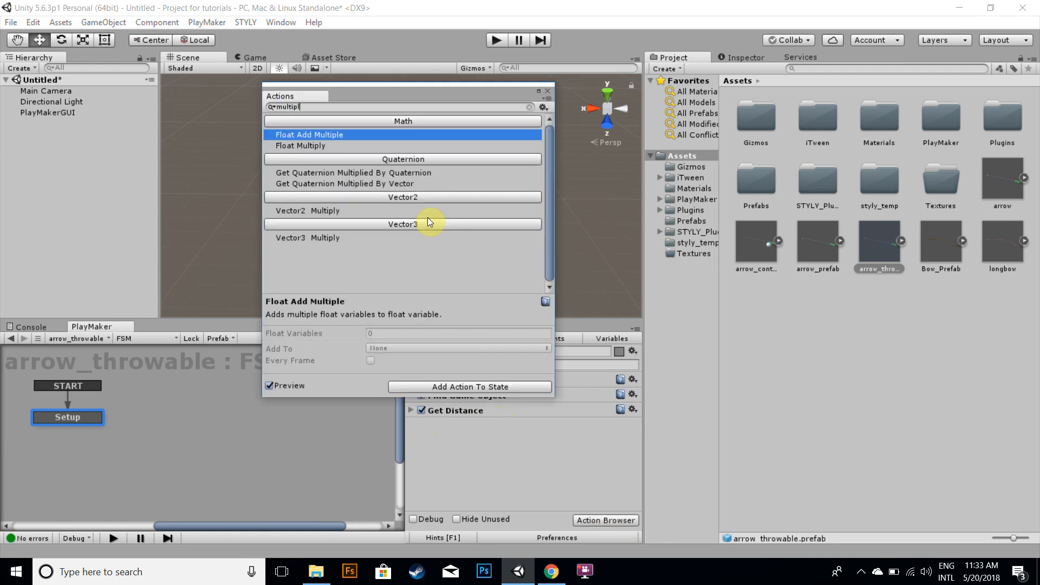
double_click(312, 145)
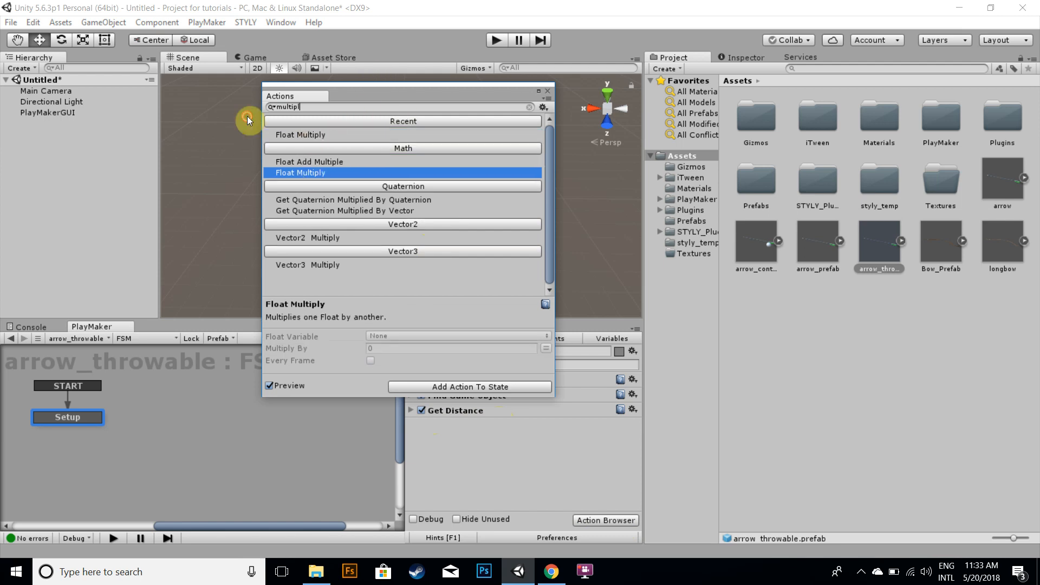
left_click(546, 89)
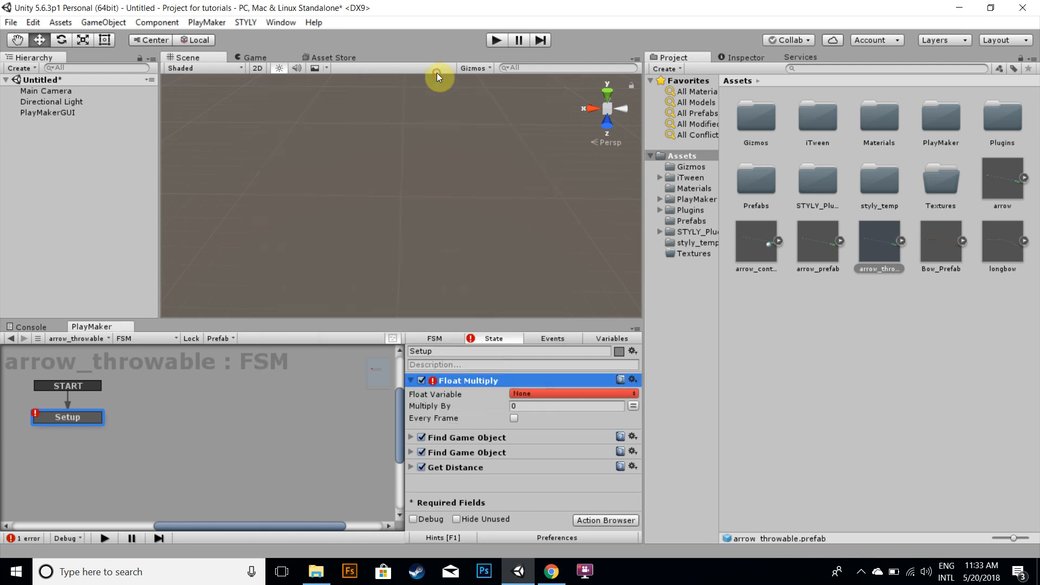
Move the Float Multiply action below the Get Distance action
left_click(472, 403)
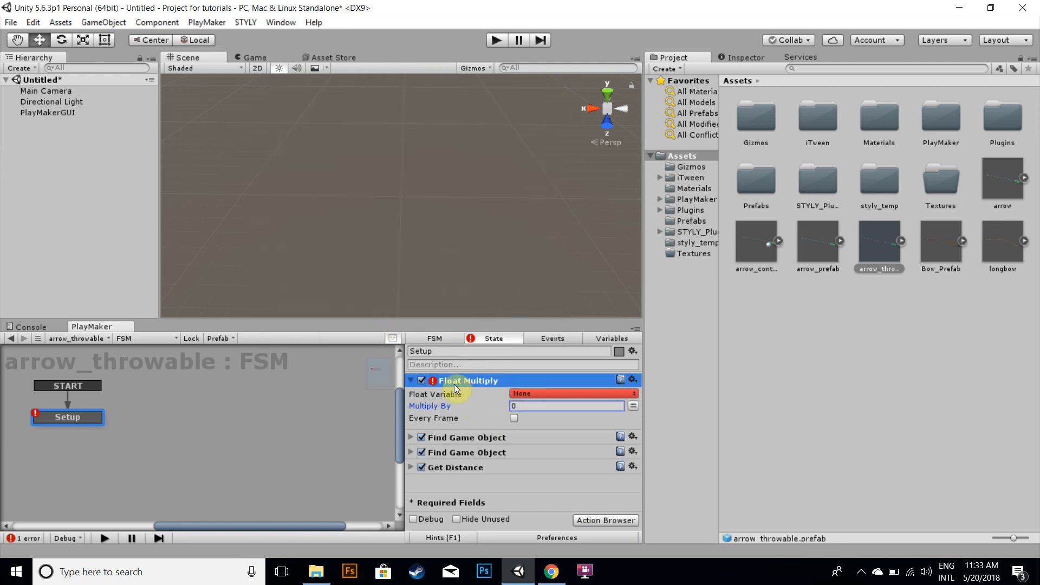
left_click(494, 483)
left_click_drag(471, 382, 376, 384)
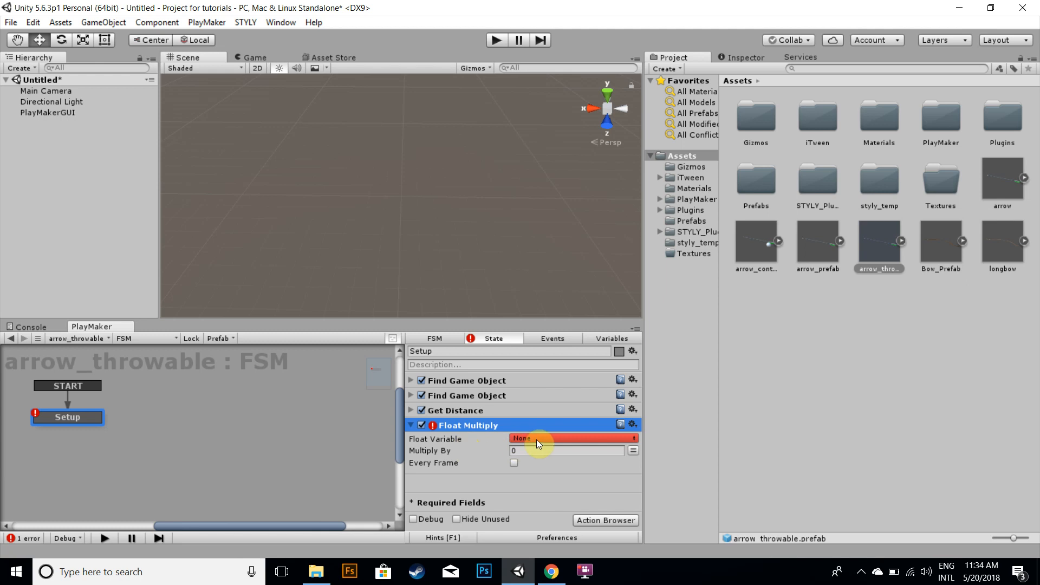
Set the Float Multiply action's Multiply By to 300 and its float variable to distance
left_click(551, 453)
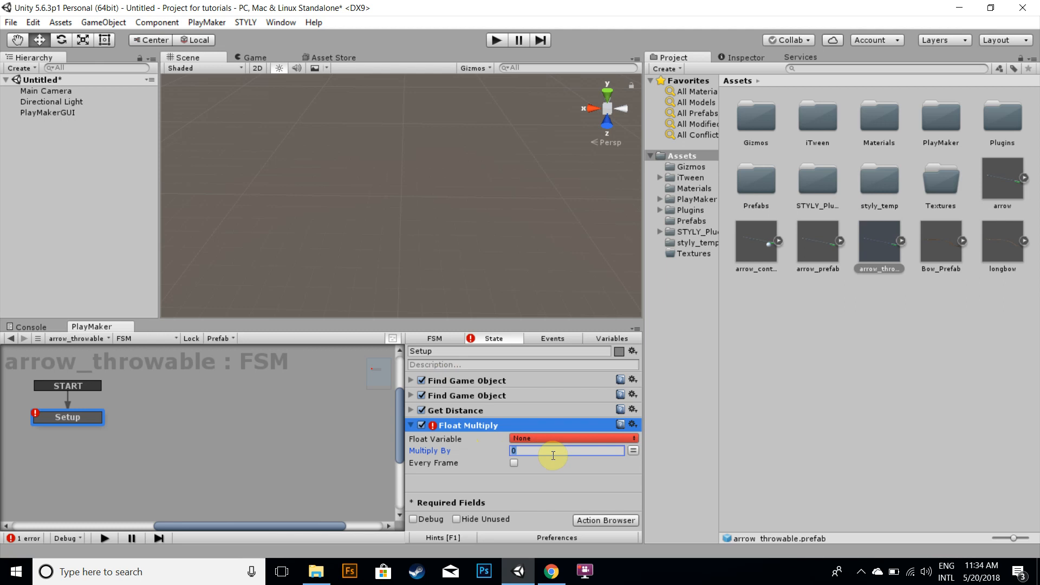
type("300")
left_click(411, 410)
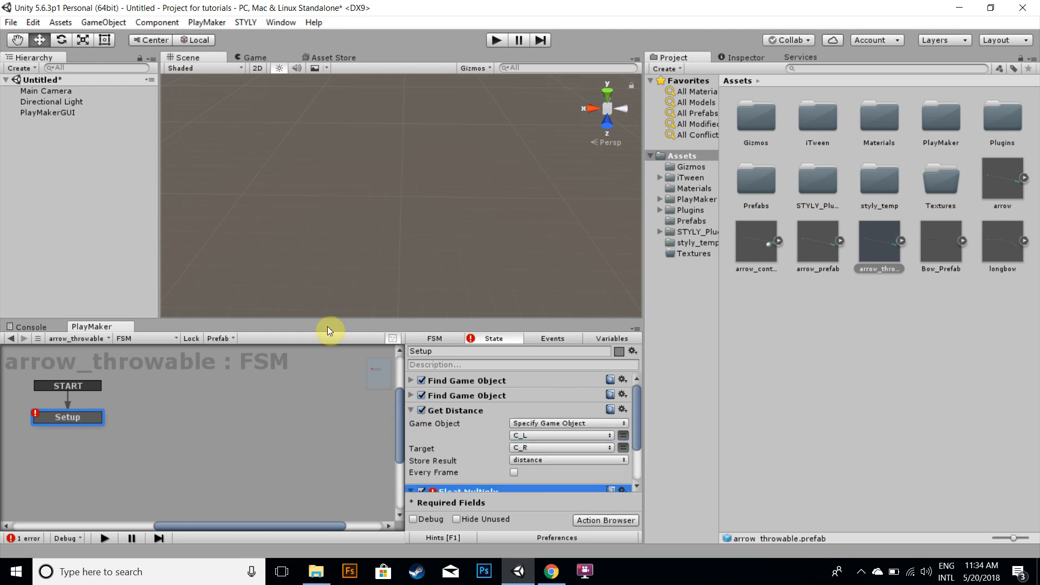
left_click(327, 326)
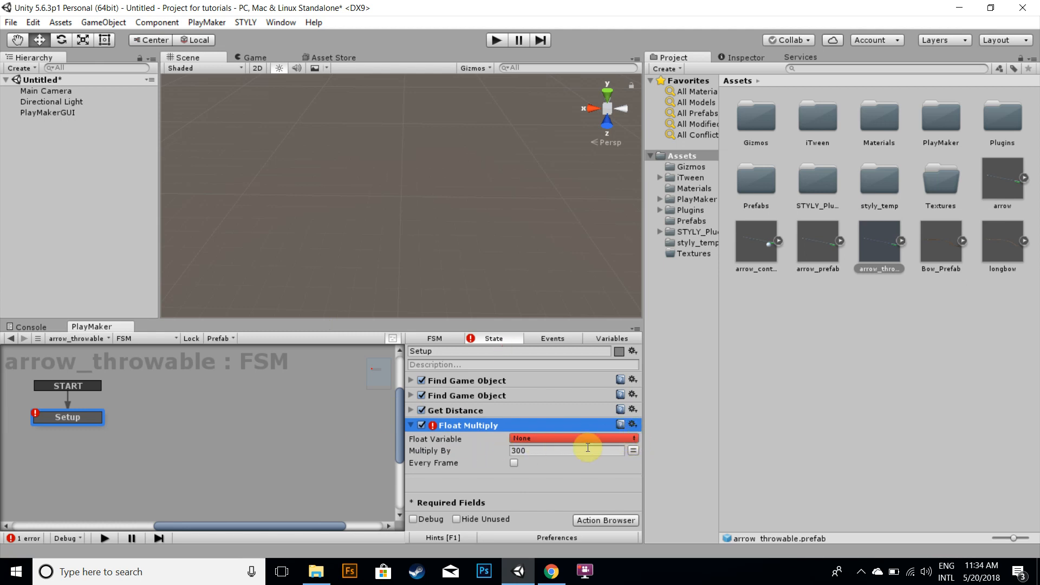
left_click(558, 438)
left_click(589, 468)
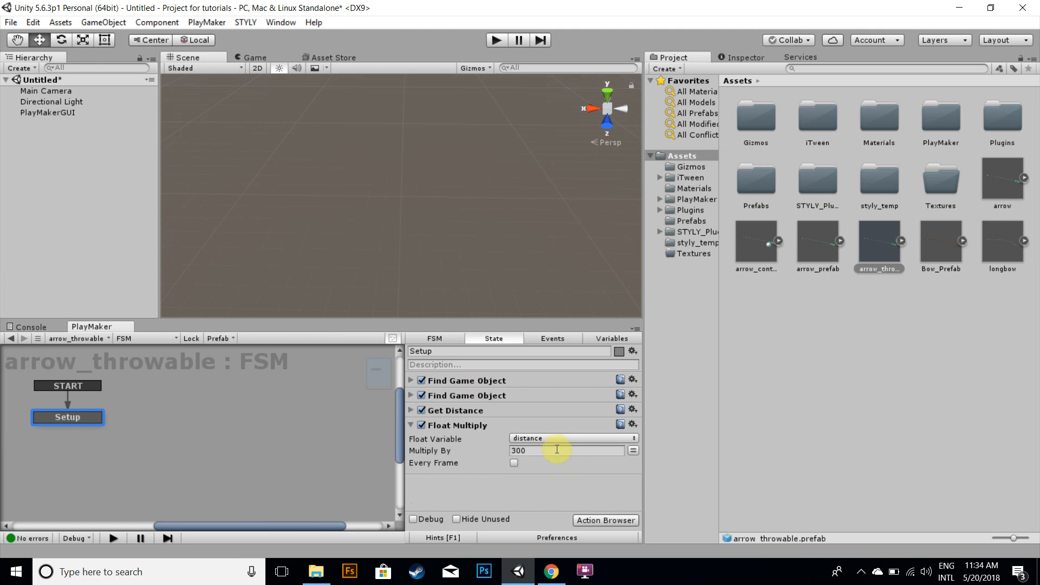
Add an Add Force action to the Setup state from the action browser
left_click(526, 452)
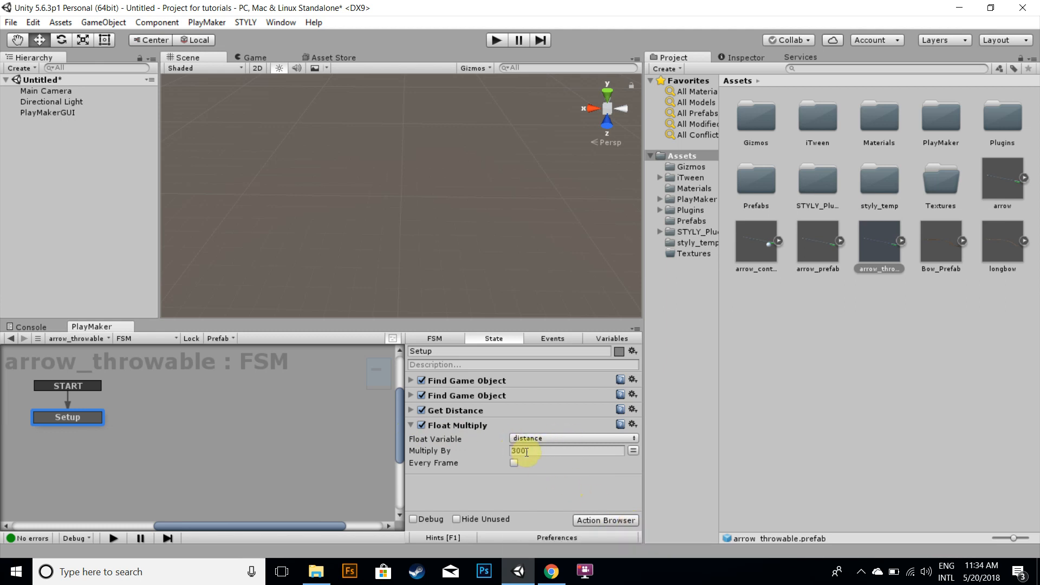
left_click(609, 519)
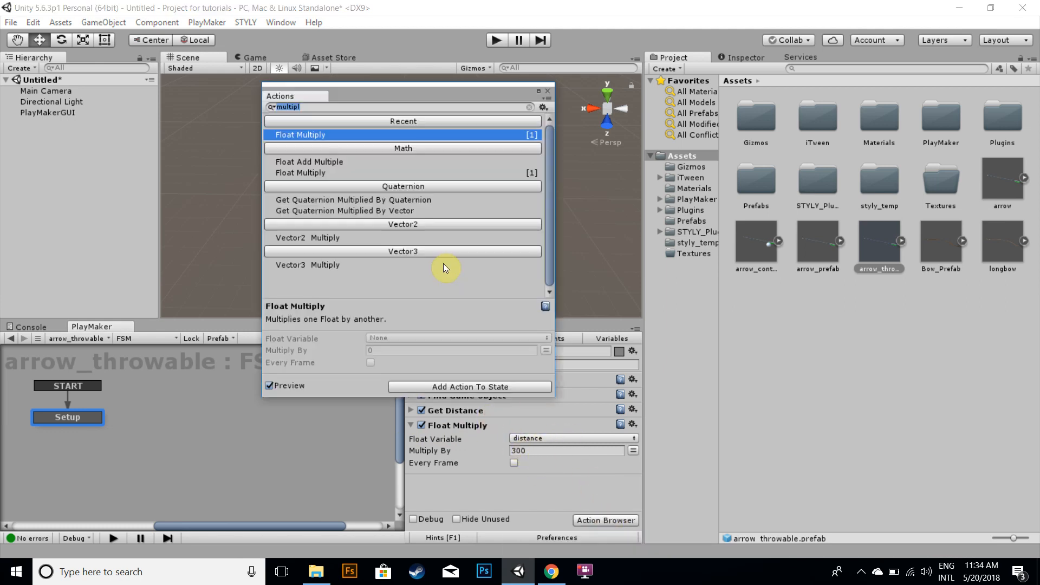
type("add force")
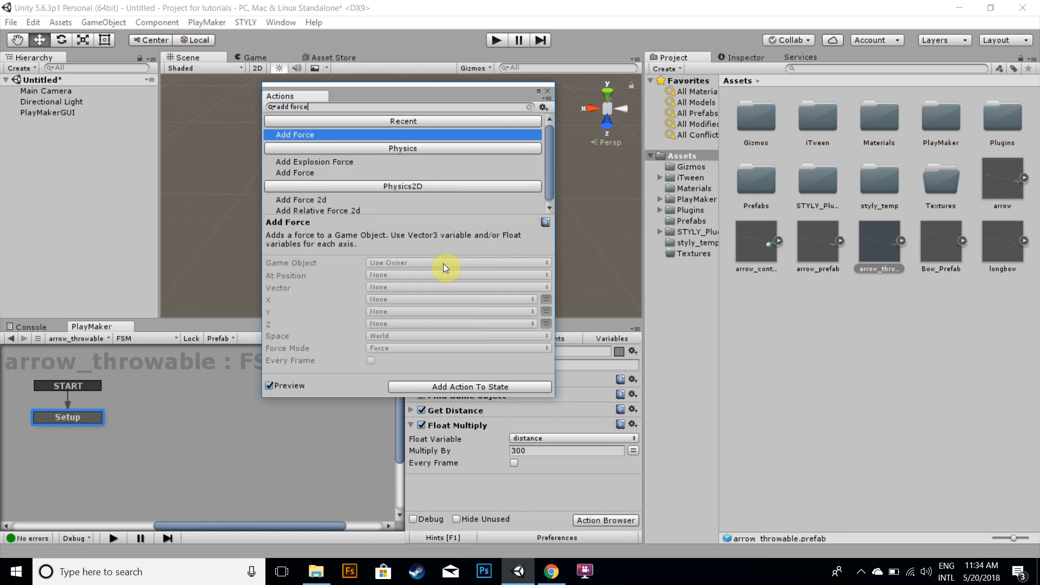
key("Return")
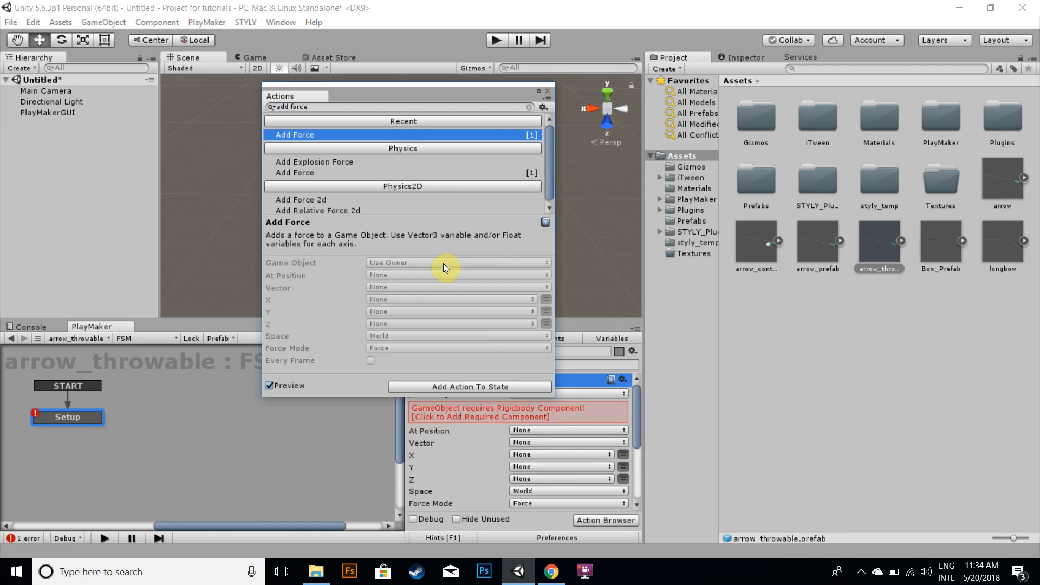
left_click(548, 92)
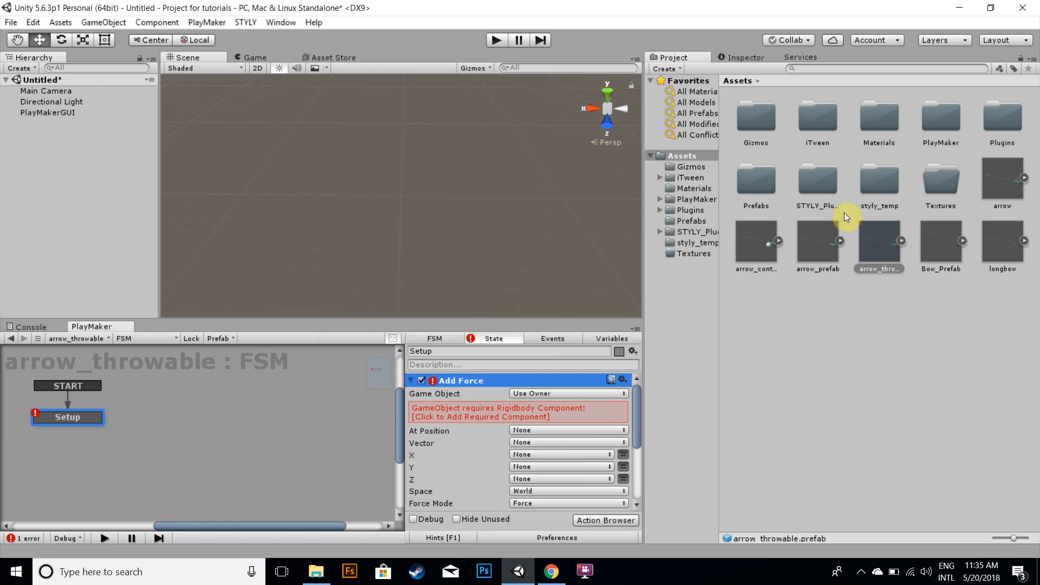
Place an arrow_throwable instance in the scene, add a Rigidbody component, and apply it to the prefab
left_click_drag(861, 245, 106, 157)
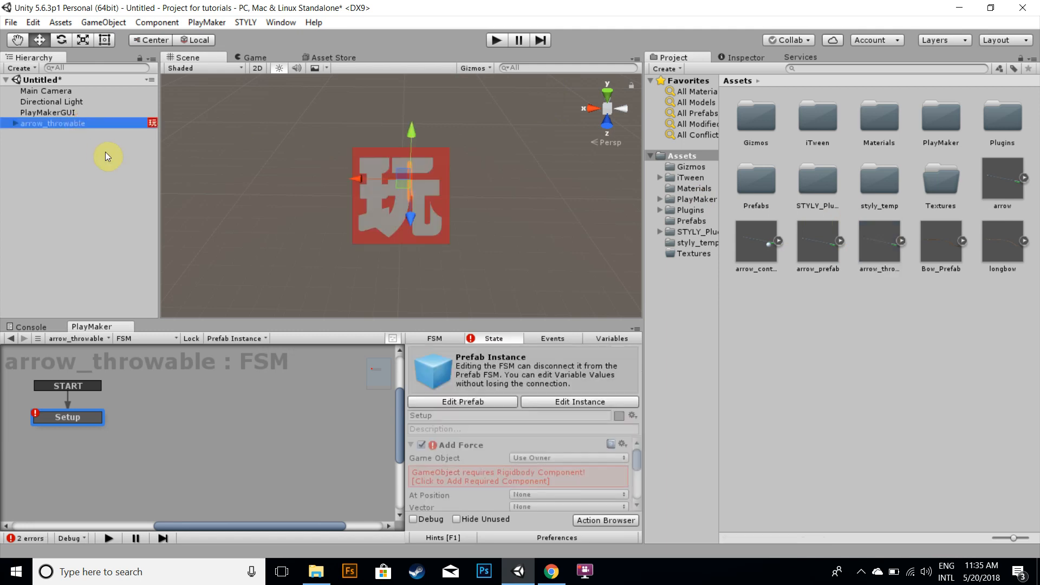
left_click(716, 58)
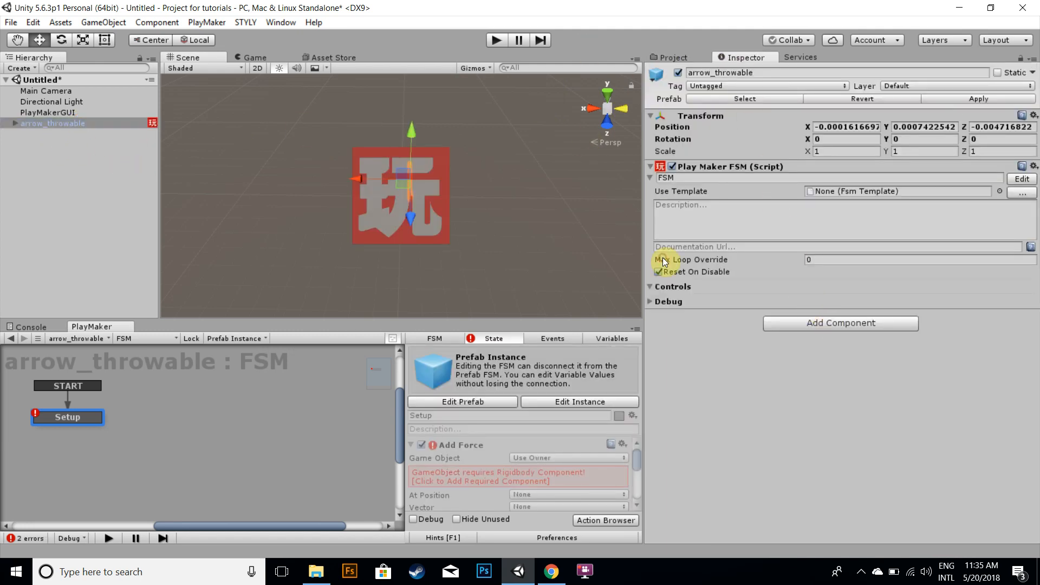
left_click(812, 323)
left_click(807, 375)
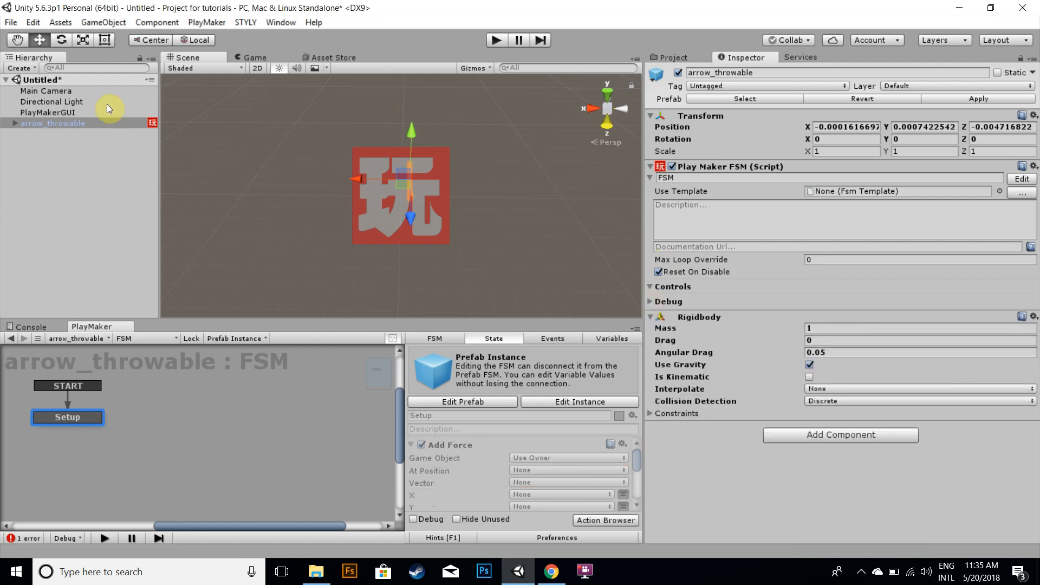
left_click(1003, 98)
left_click(671, 56)
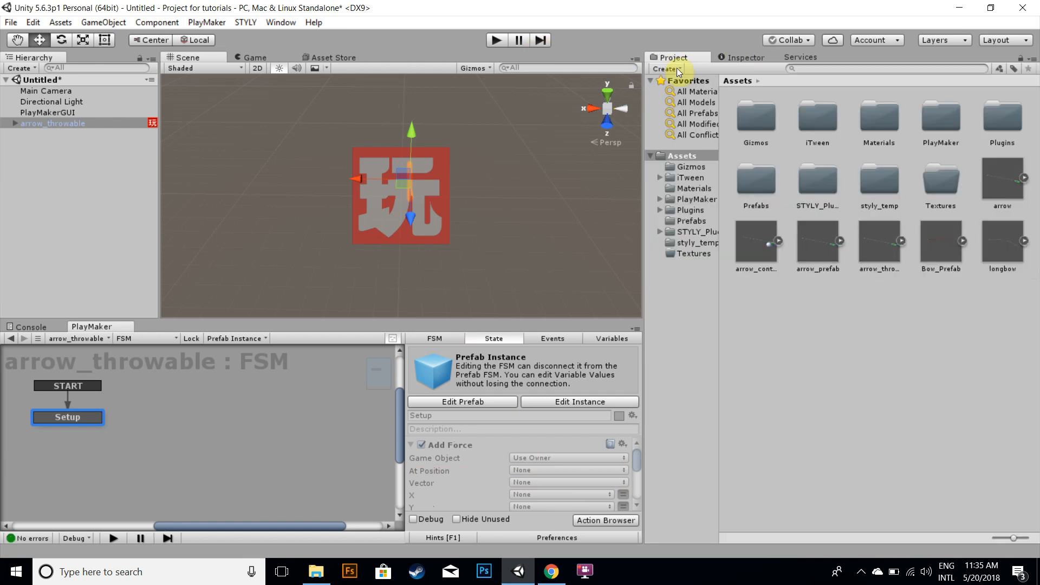
Reselect the arrow_throwable prefab and move the Add Force action below Float Multiply
left_click(877, 252)
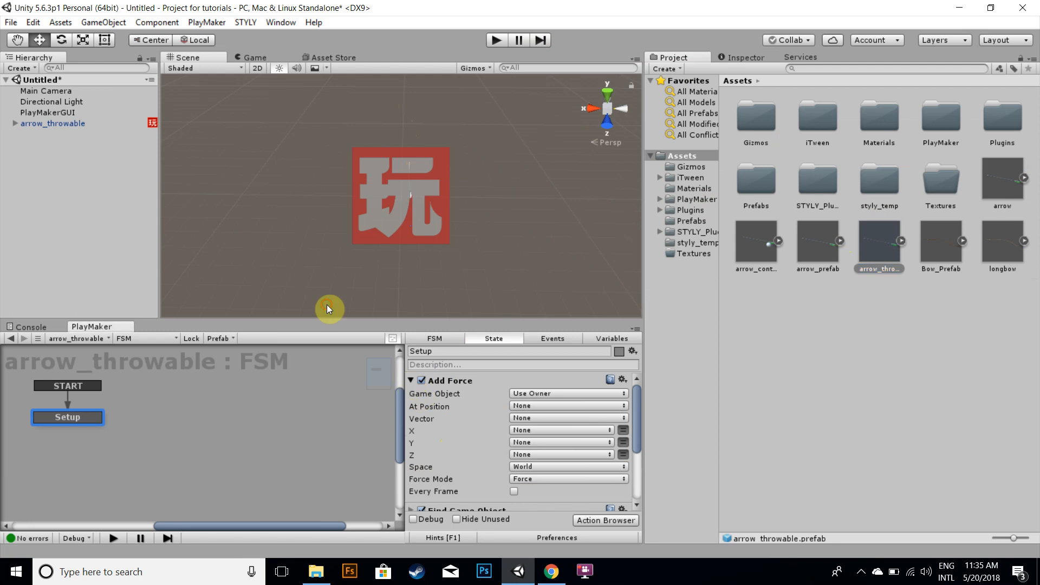
left_click(411, 380)
left_click(411, 439)
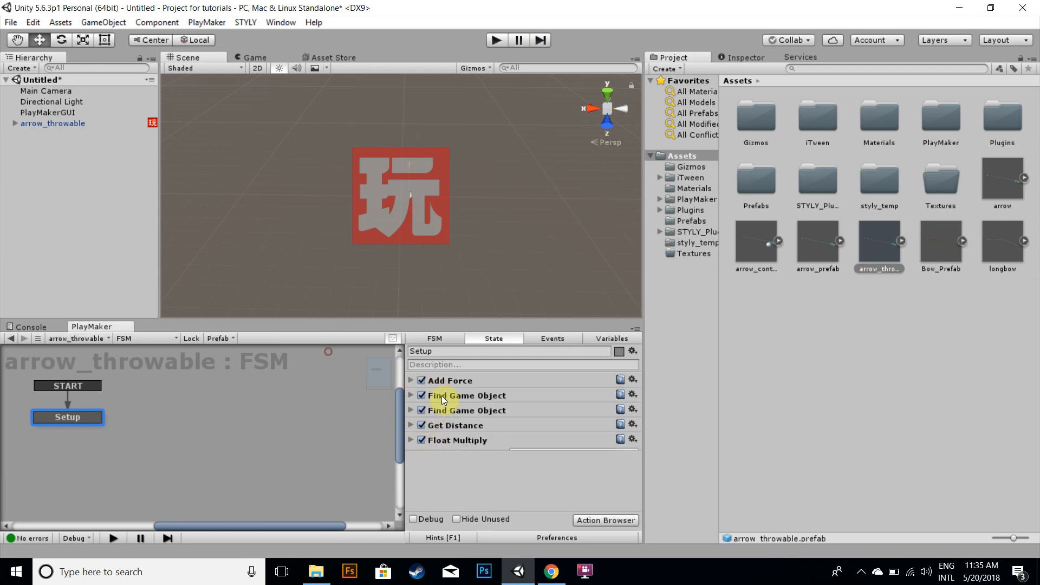
left_click_drag(446, 382, 371, 370)
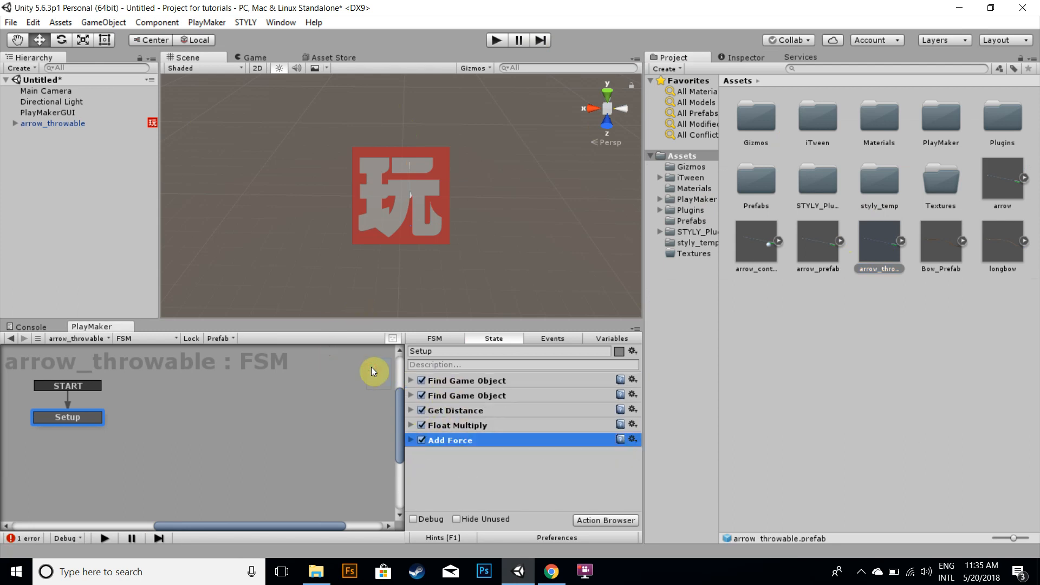
Set the Add Force action's Z to the distance variable and its Space to Self
left_click(411, 440)
scroll(501, 441, "down", 1)
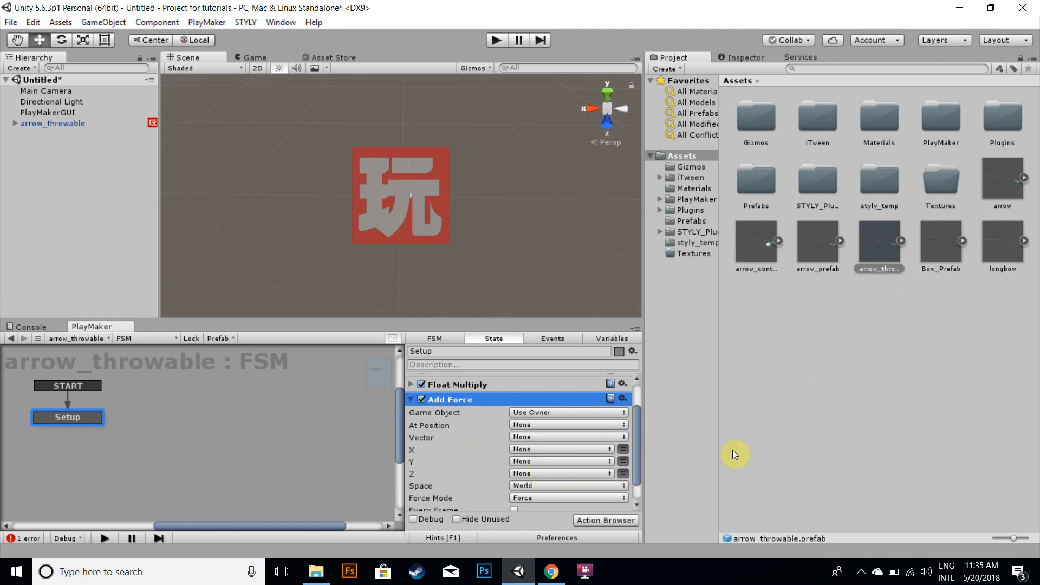
left_click(608, 474)
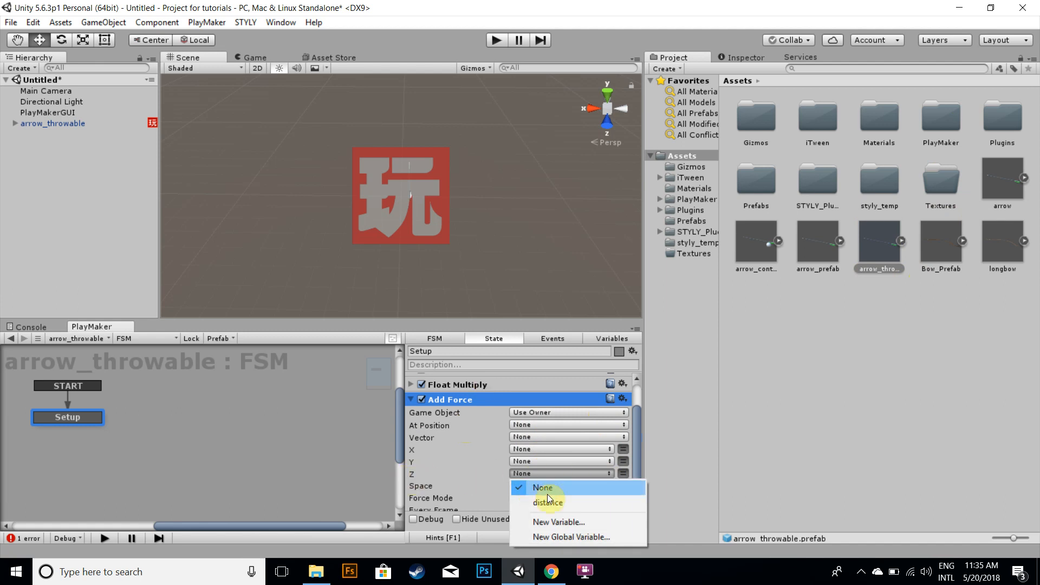
left_click(561, 501)
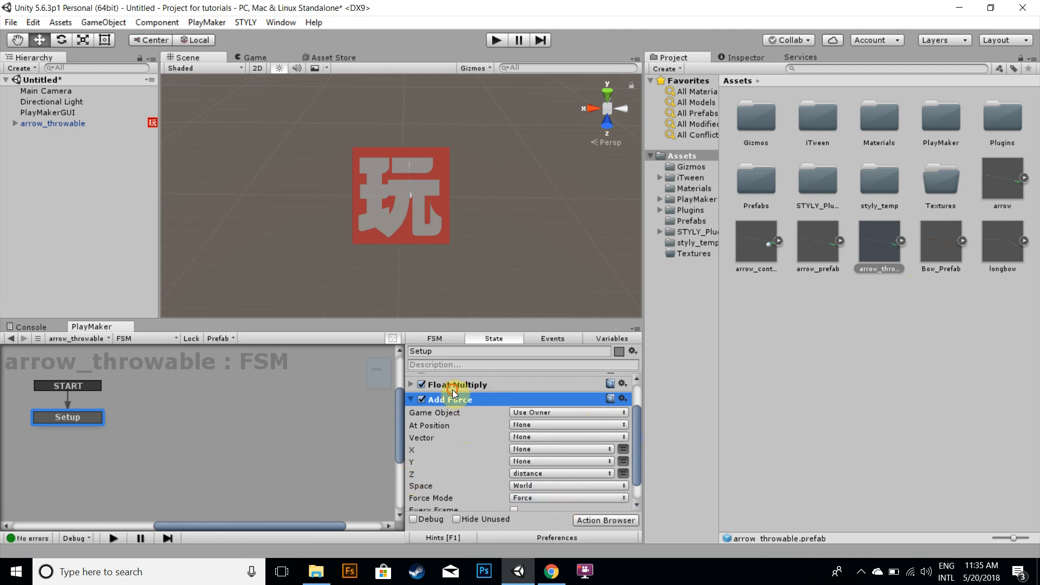
left_click(566, 485)
left_click(554, 516)
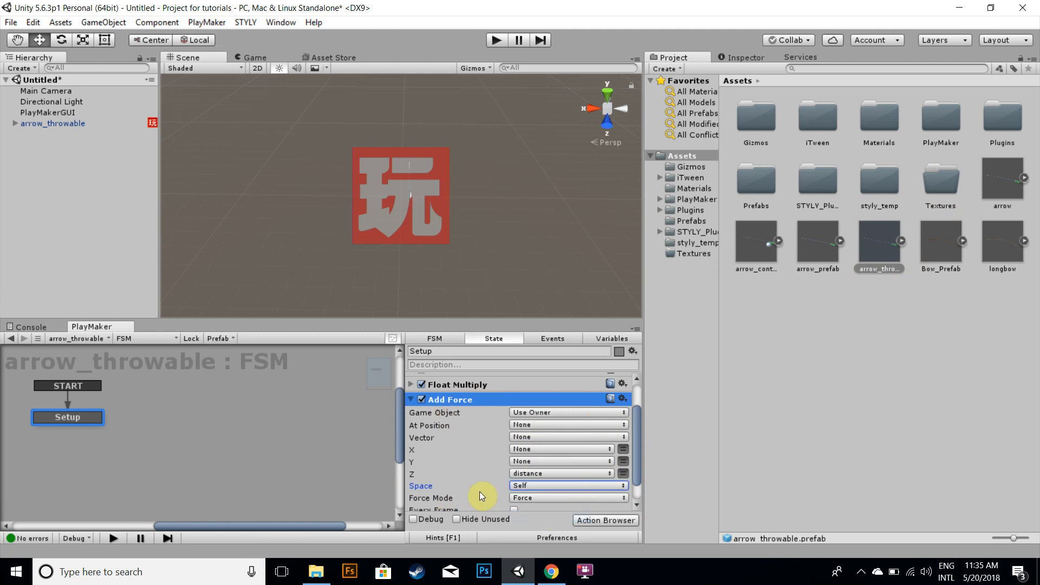
scroll(638, 453, "down", 1)
scroll(623, 431, "up", 3)
left_click(411, 430)
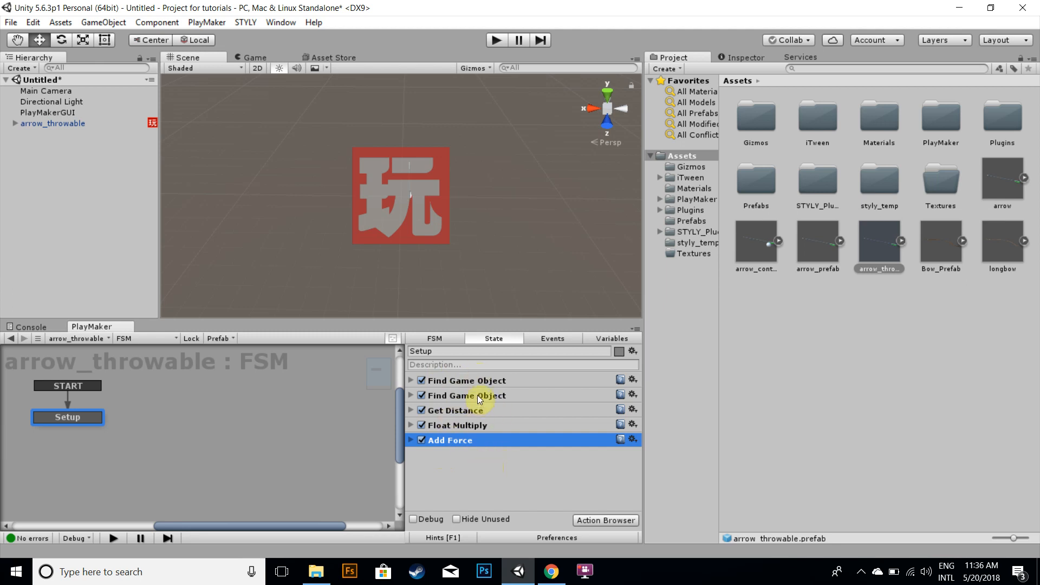
left_click(378, 367)
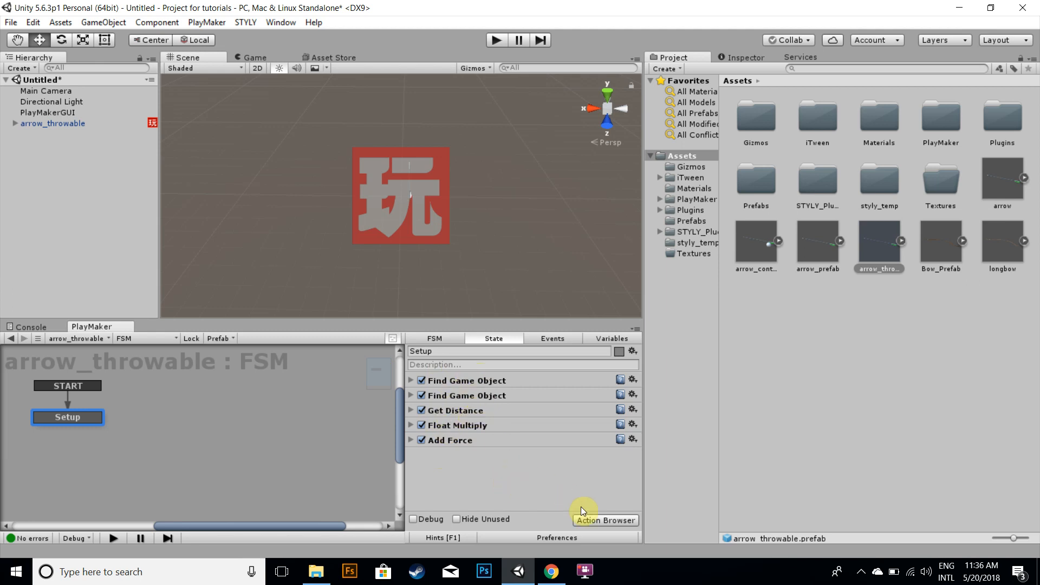
Add a Set Float Value action to the Setup state by searching for set flo
left_click(606, 521)
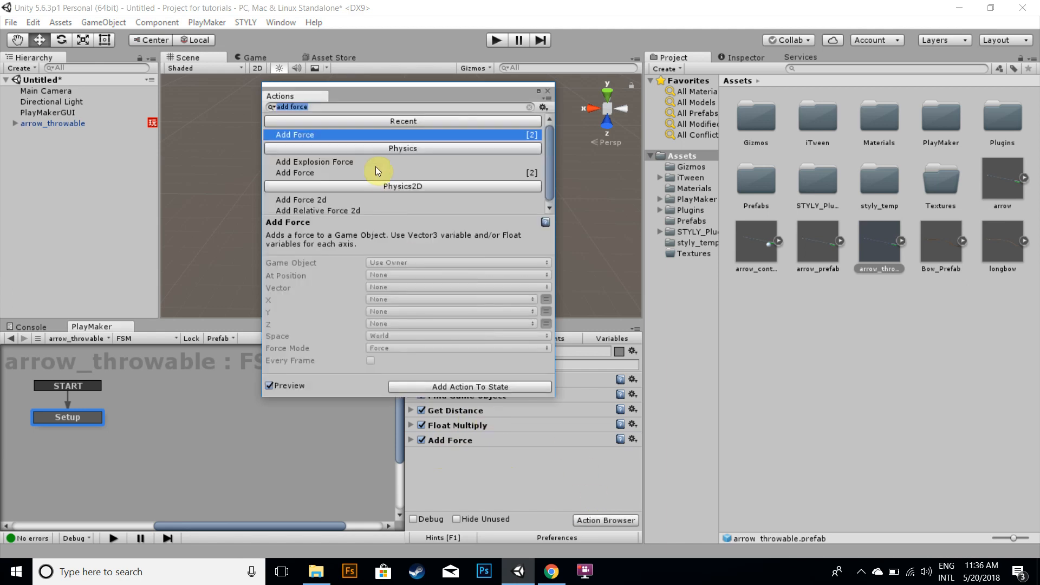
type("set")
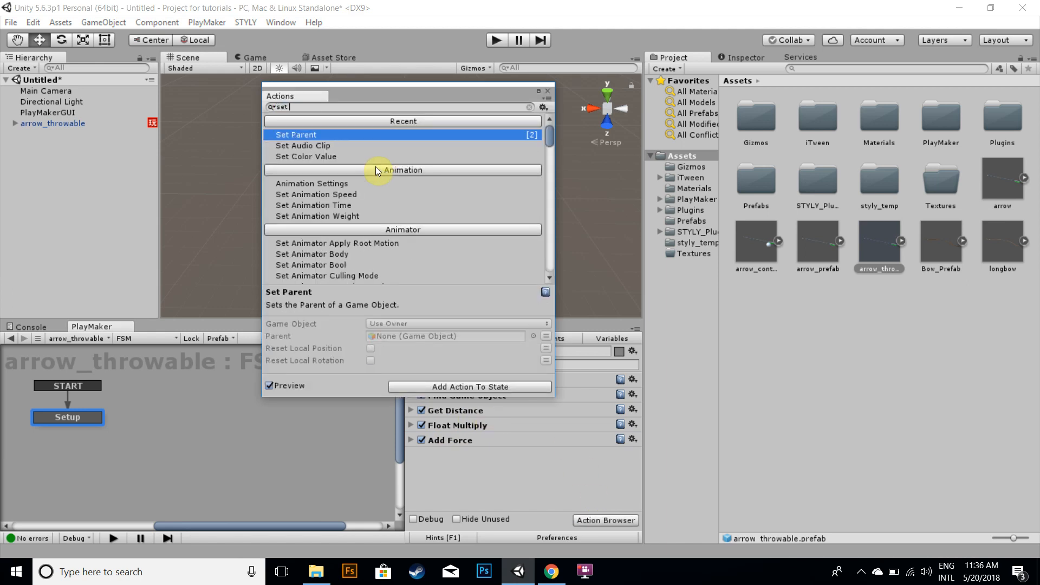
type(" flo")
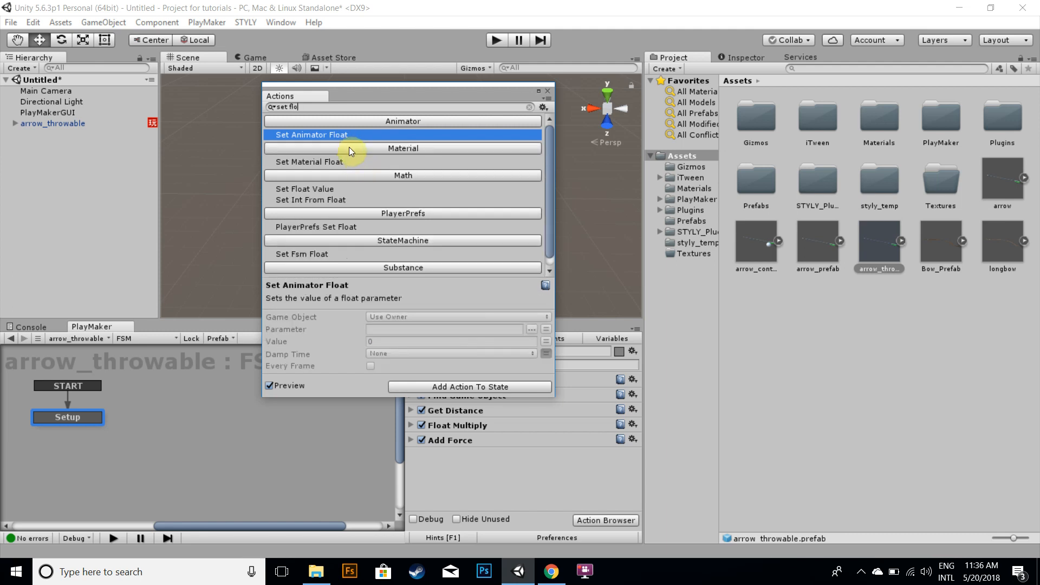
scroll(335, 209, "down", 1)
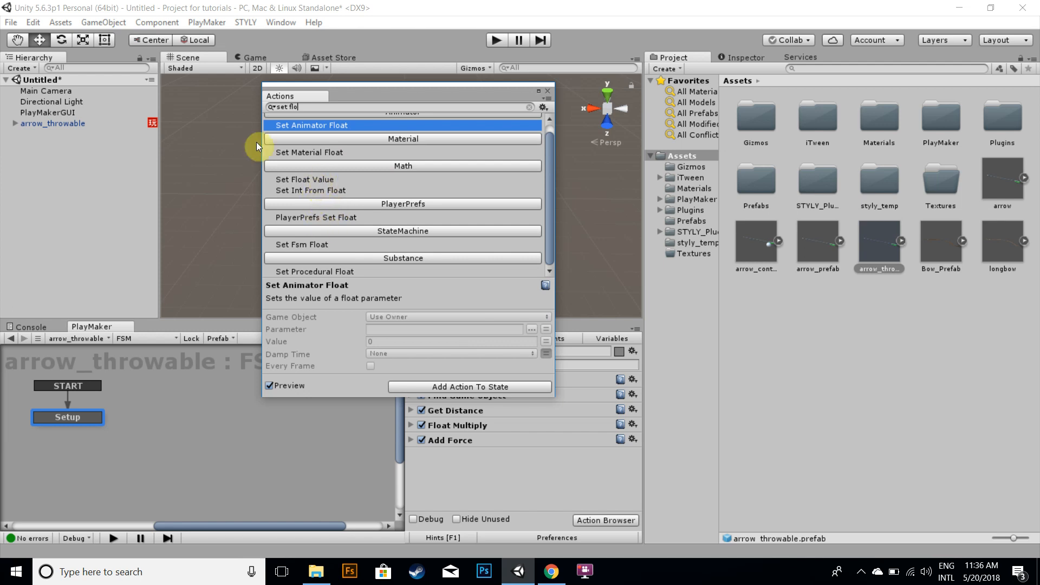
left_click(320, 178)
double_click(320, 189)
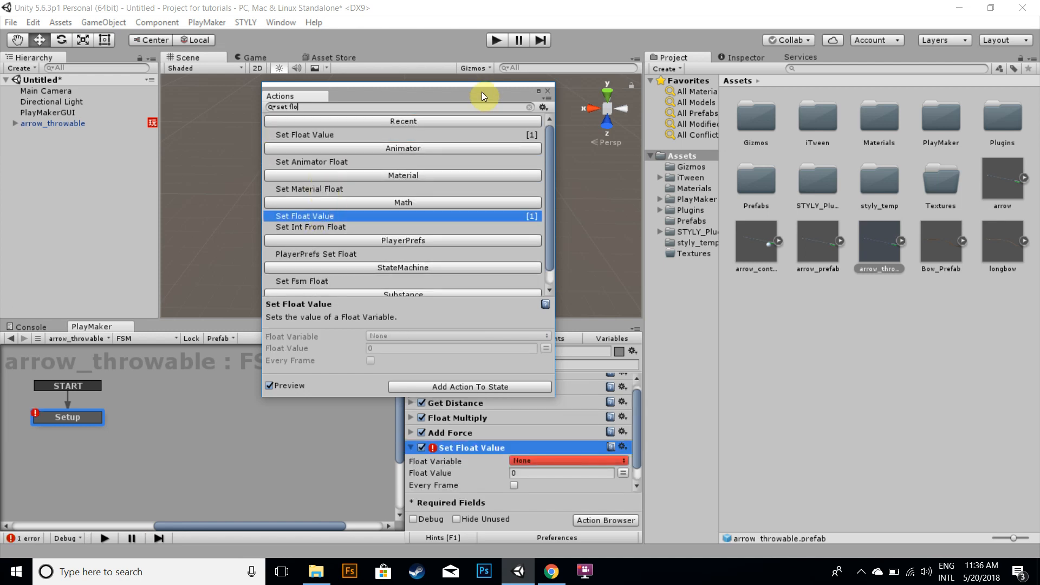
left_click(547, 91)
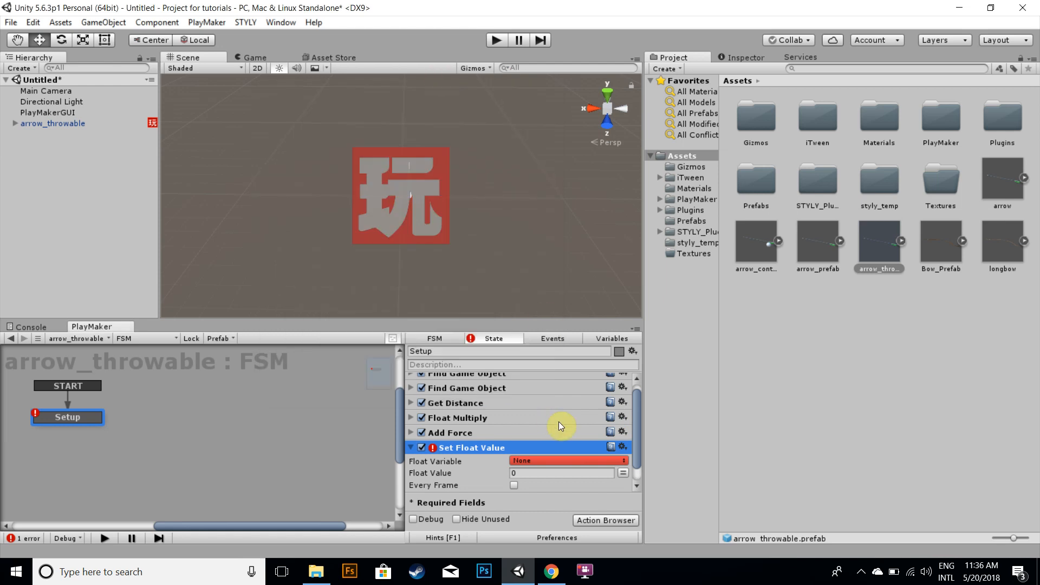
Set the Set Float Value action's float variable to distance
left_click(599, 459)
left_click(579, 489)
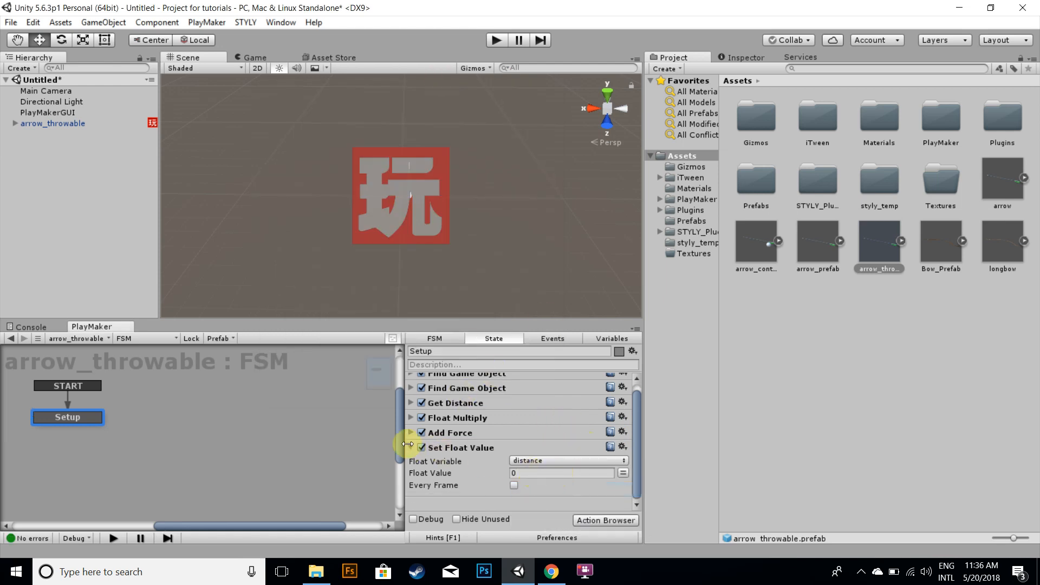
left_click(455, 446)
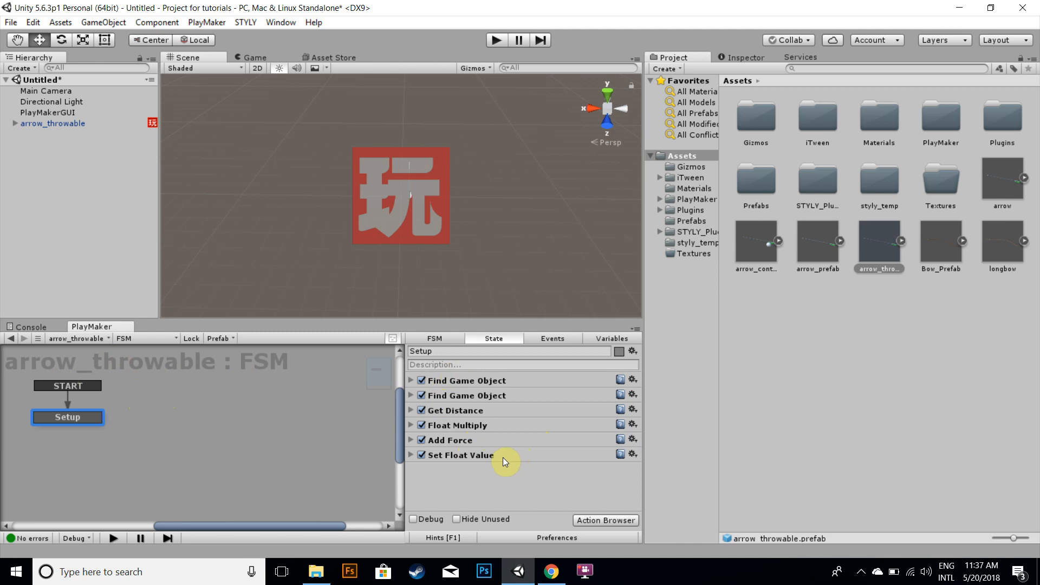
Open the Prefabs folder and select the GameController_L prefab to view its FSM
left_click(897, 298)
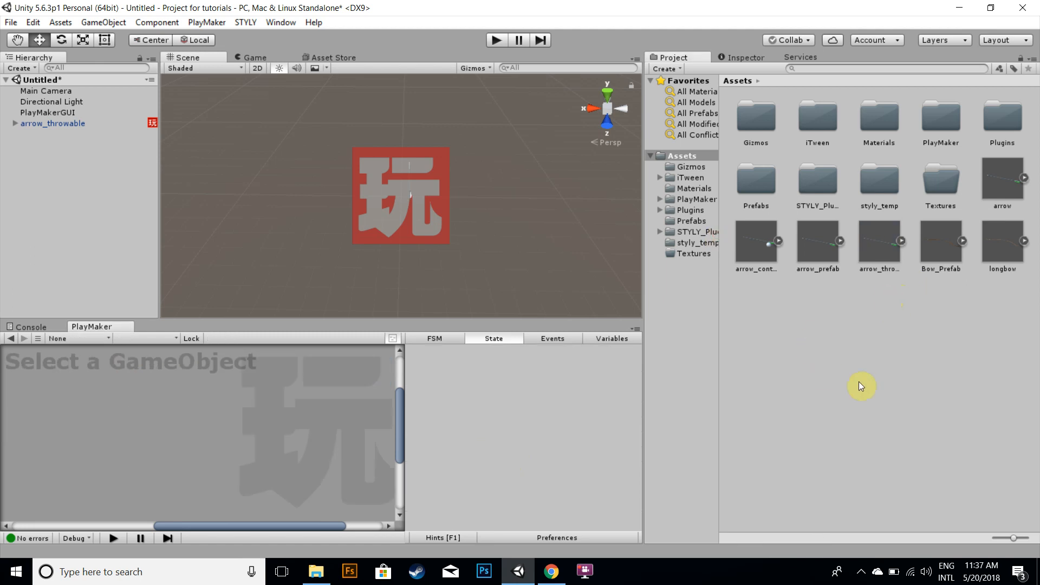
double_click(756, 183)
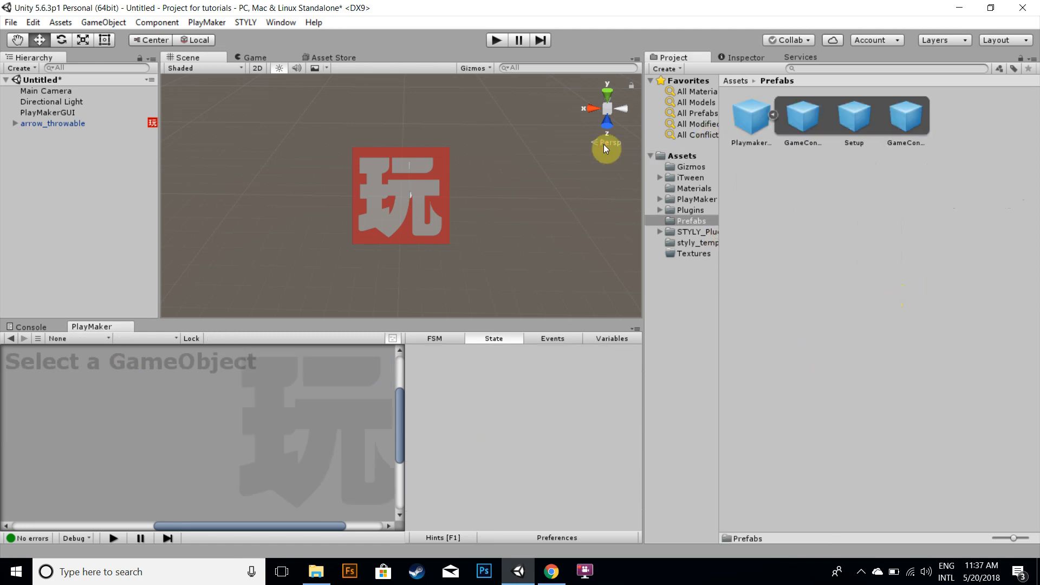
left_click(745, 111)
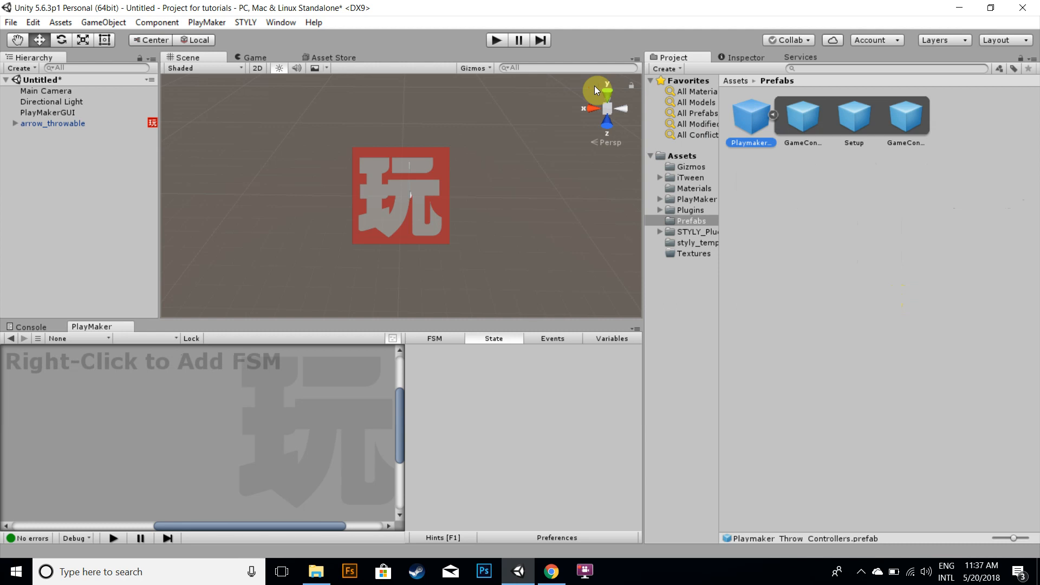
left_click(813, 119)
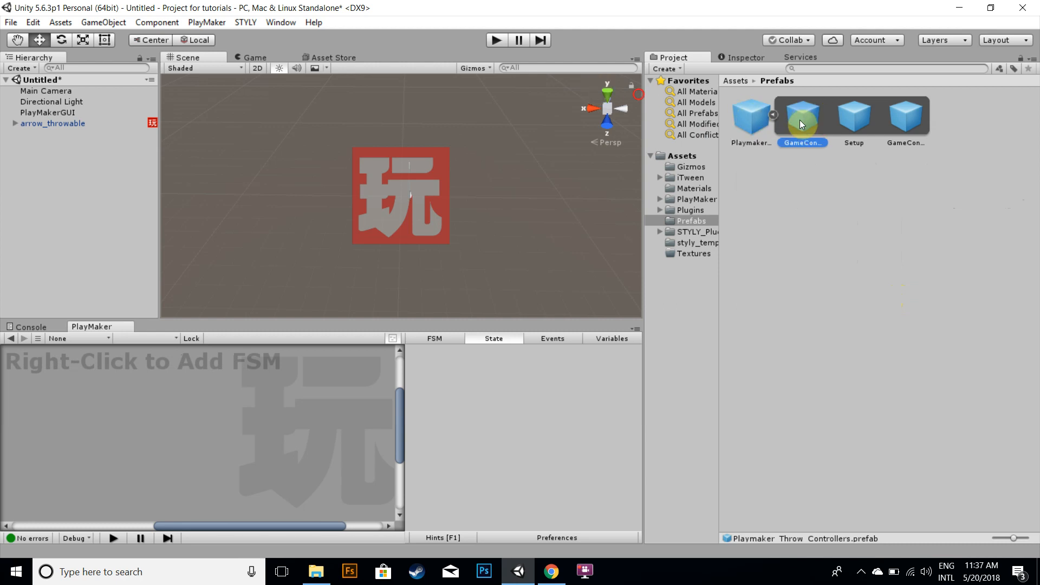
left_click(893, 122)
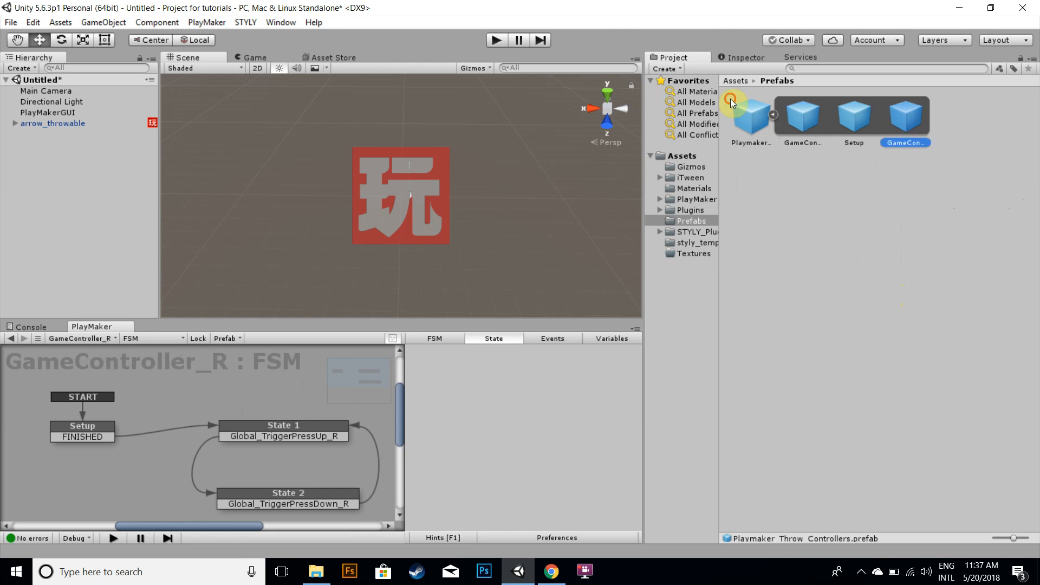
Inspect the Setup prefab's FSM and its Find Game Object action
left_click(847, 119)
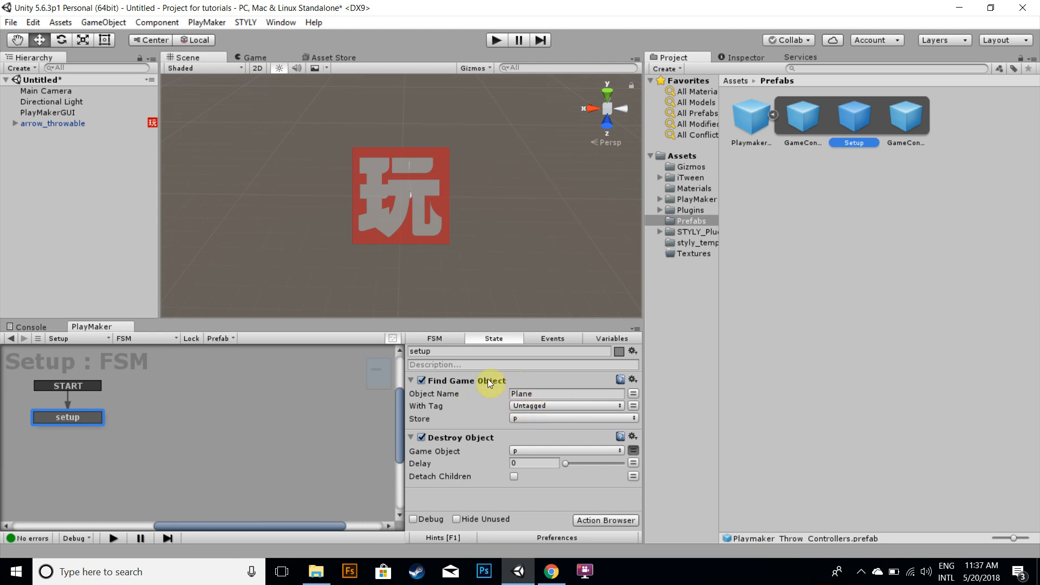
left_click(541, 393)
left_click(385, 329)
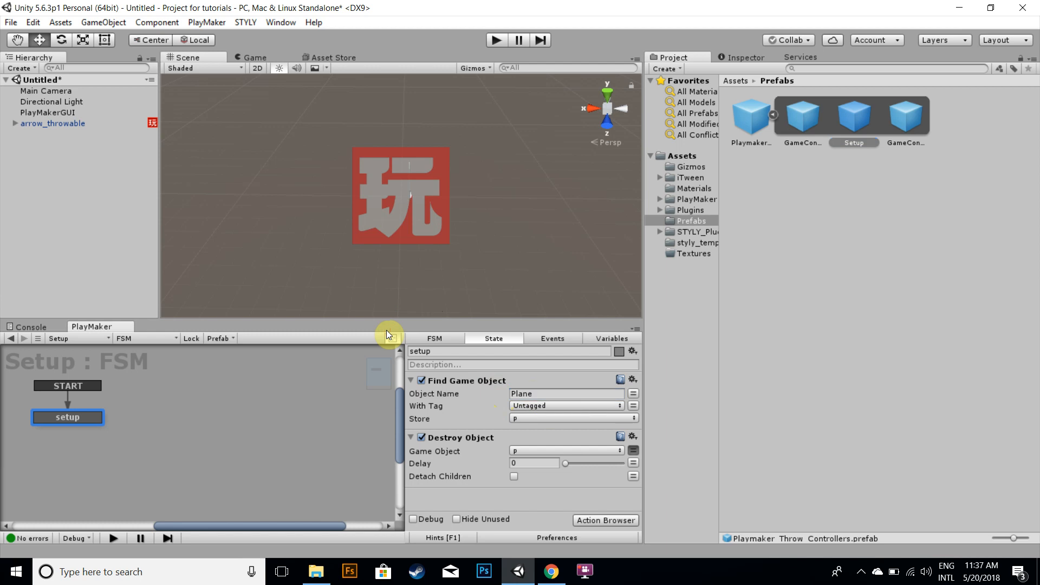
Examine the GameController_L and GameController_R FSMs, their Setup state actions and the trigger states
left_click(910, 118)
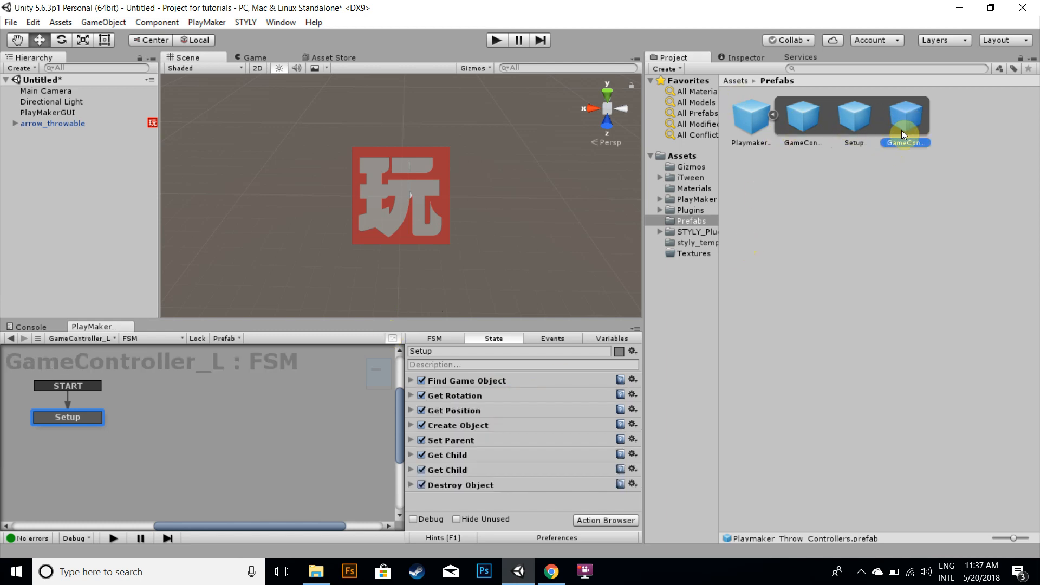
left_click(795, 119)
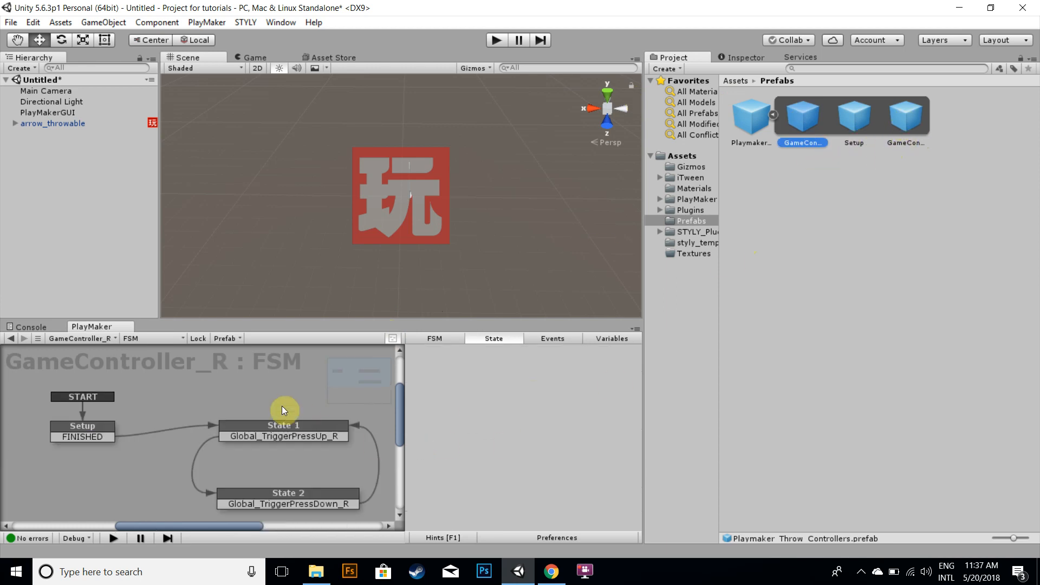
left_click(92, 428)
left_click(237, 429)
left_click(246, 496)
left_click(266, 424)
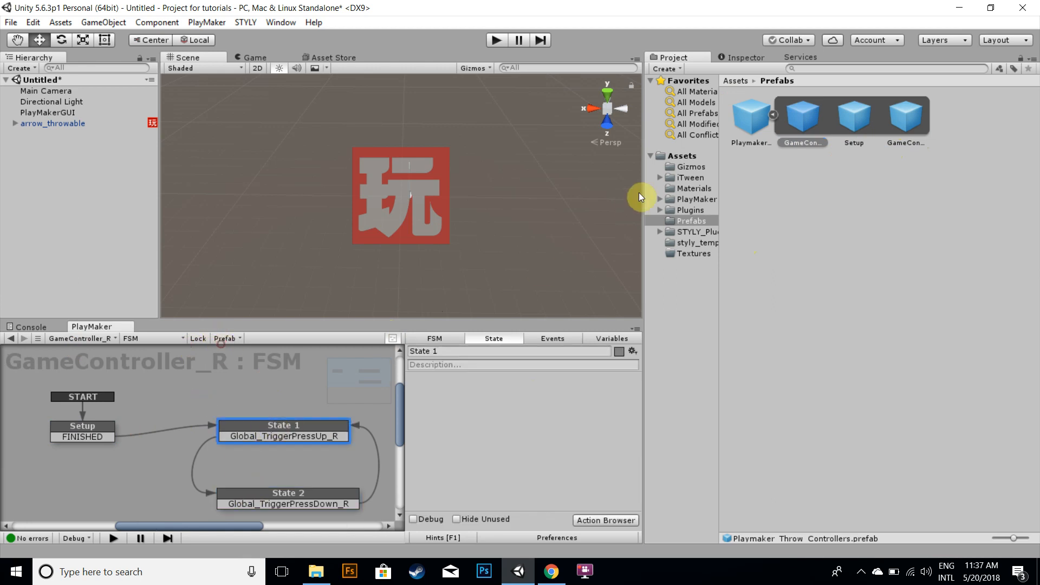
left_click(905, 119)
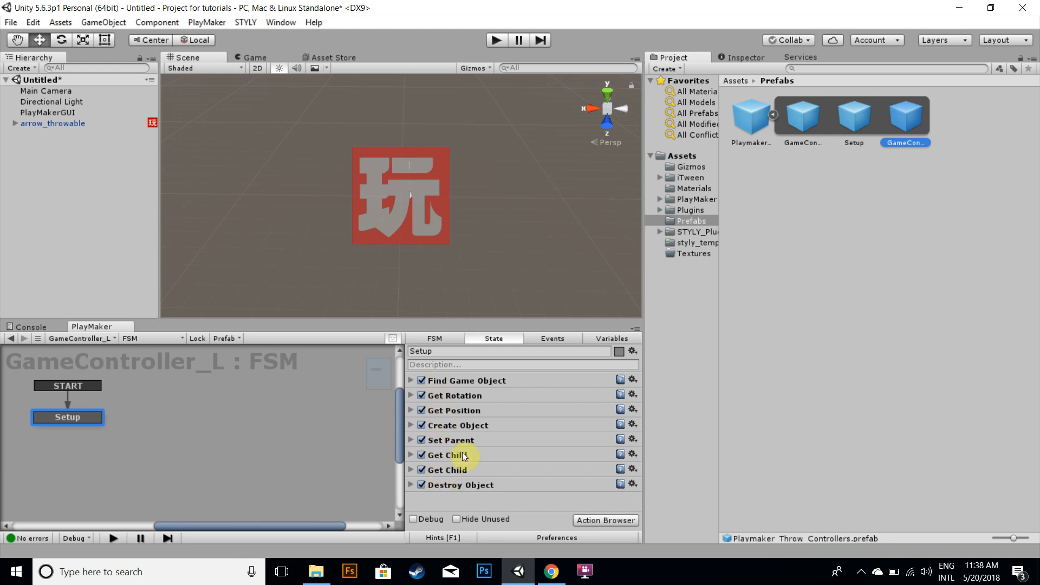
left_click(802, 120)
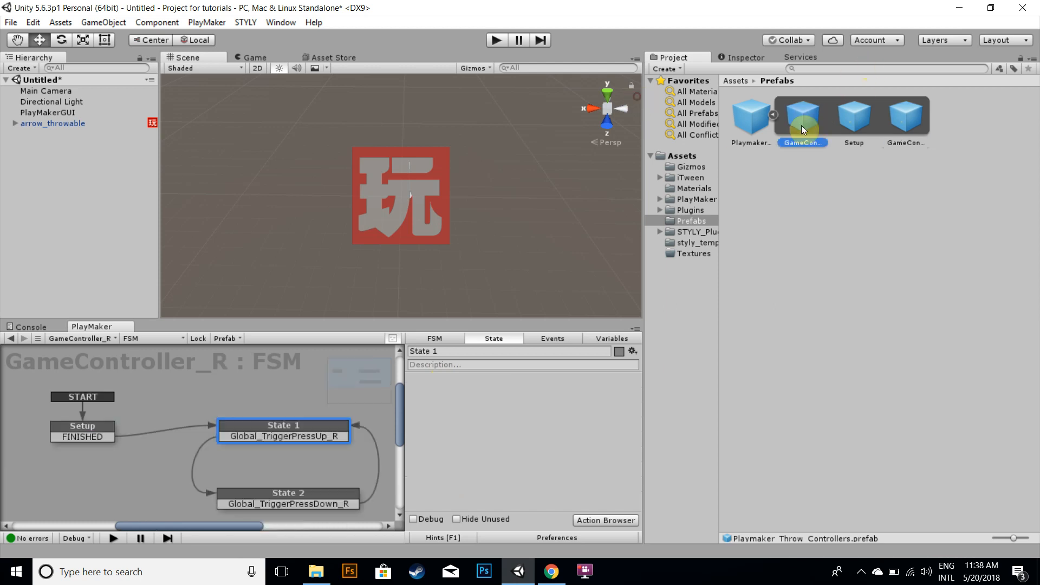
left_click(89, 437)
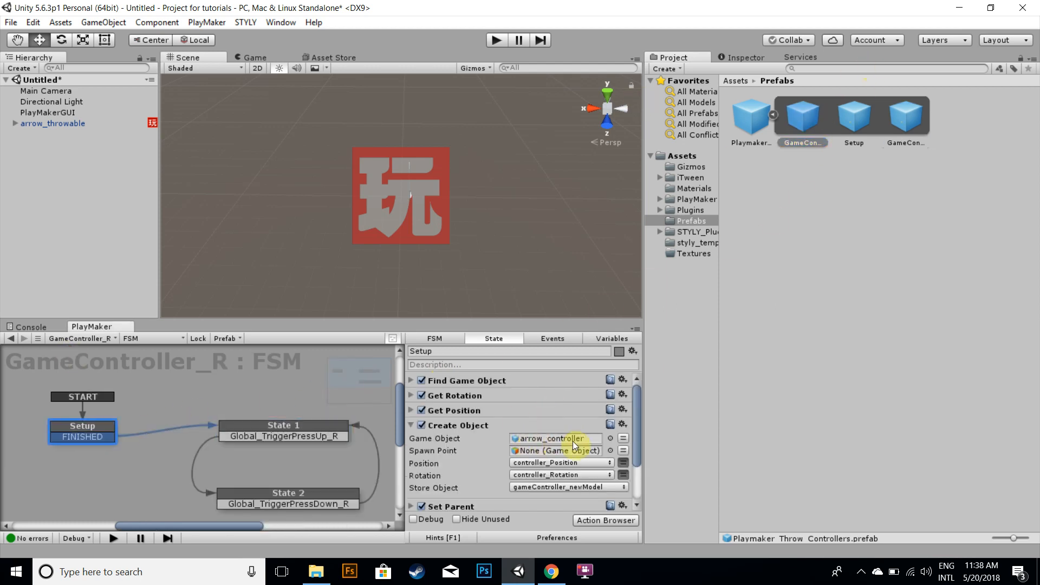
left_click(411, 425)
left_click(308, 430)
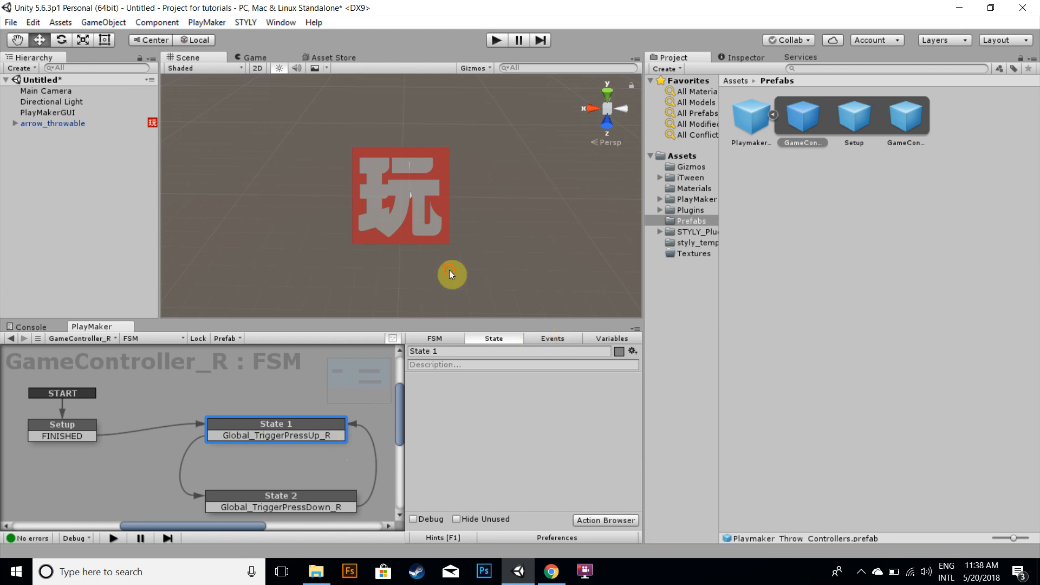
Change State 1's transition event to Global_TriggerPressDown_R
left_click(553, 338)
right_click(315, 437)
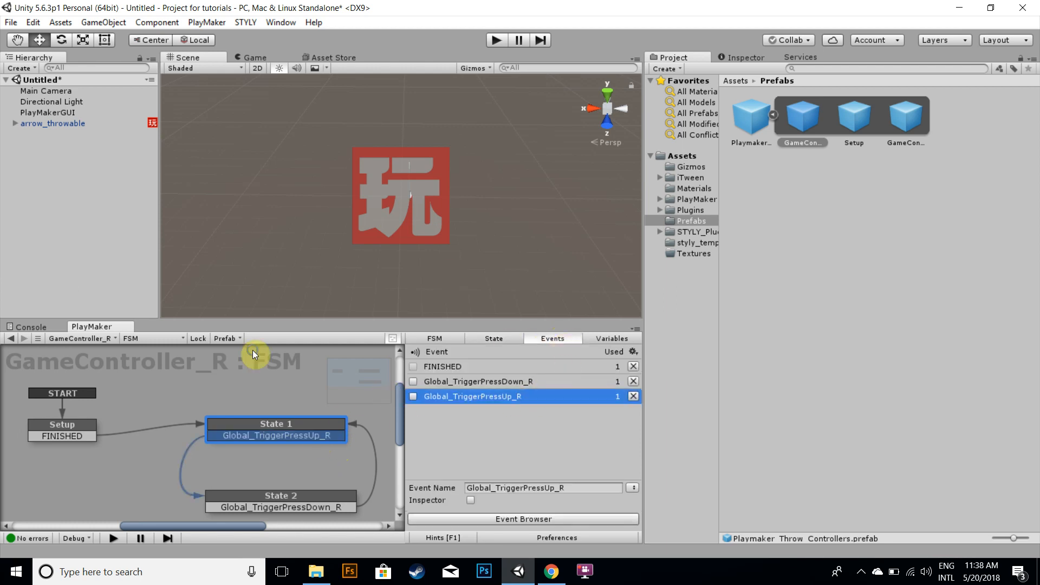
mouse_move(395, 259)
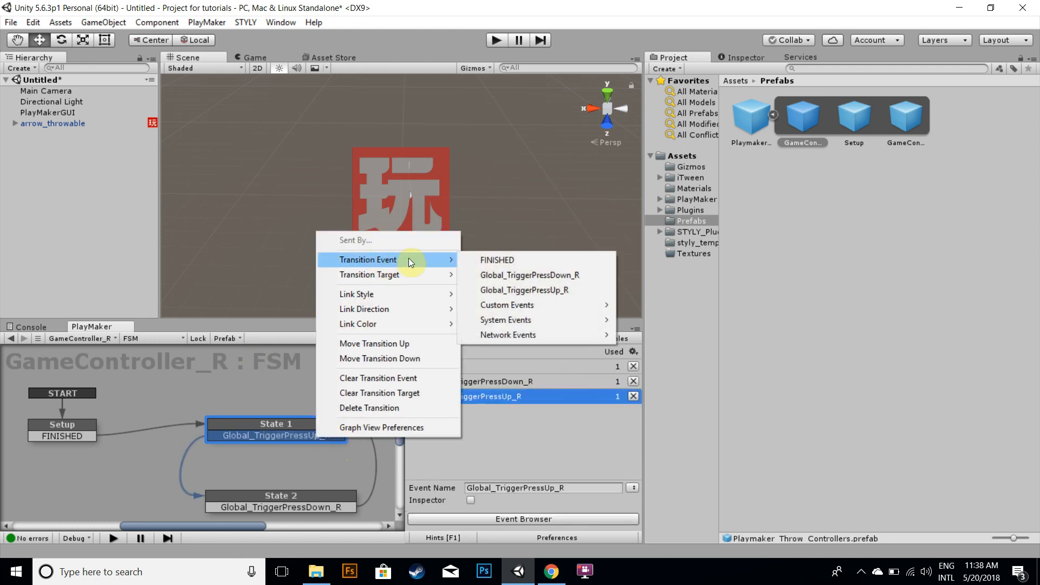
left_click(526, 274)
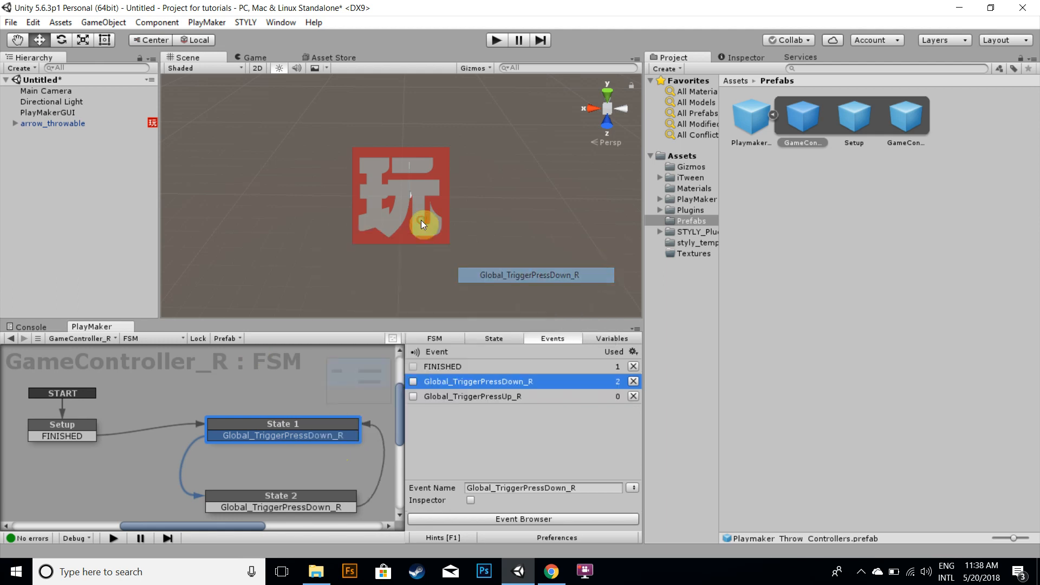
Change State 2's transition event to Global_TriggerPressUp_R
left_click(331, 501)
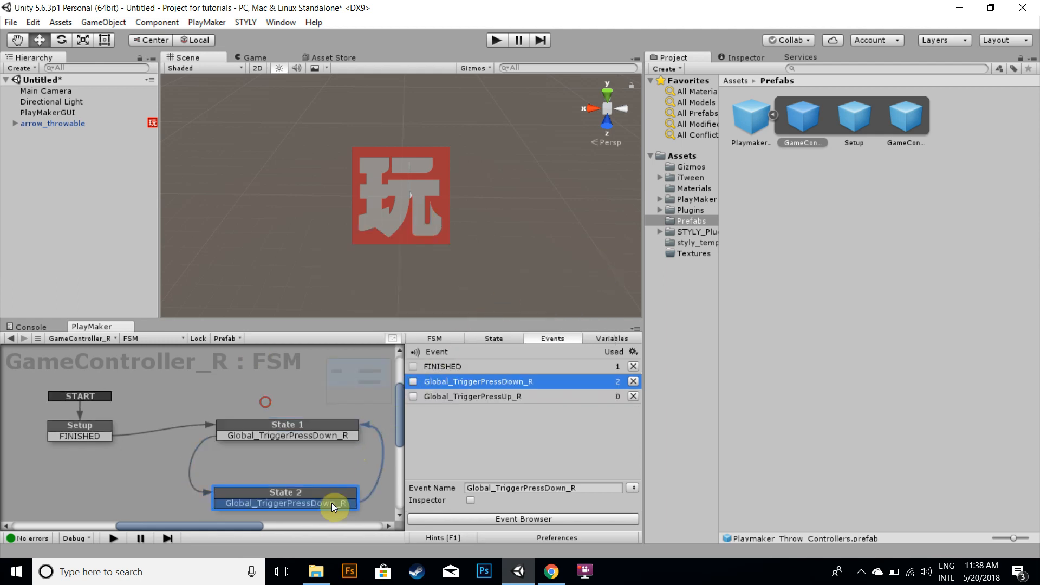
right_click(332, 504)
mouse_move(441, 326)
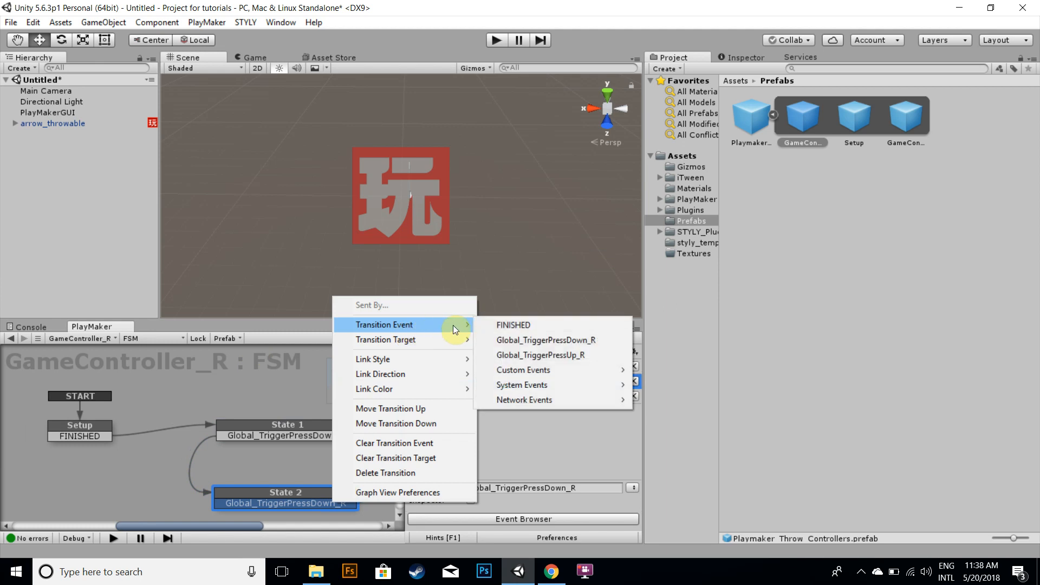
left_click(537, 350)
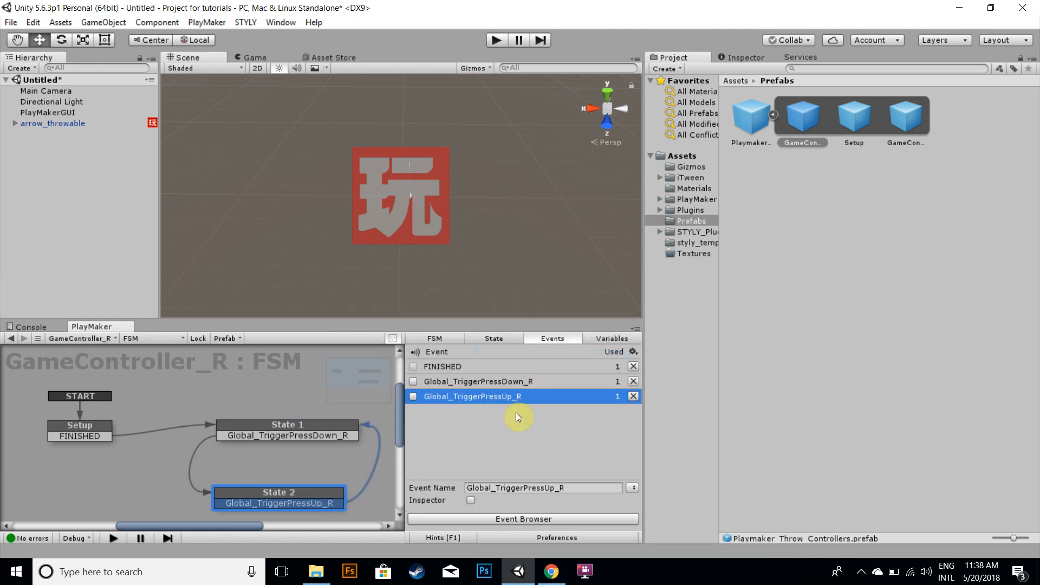
Review the actions in State 2 of the GameController_R FSM, including Get Rotation and Find Game Object
left_click(336, 437)
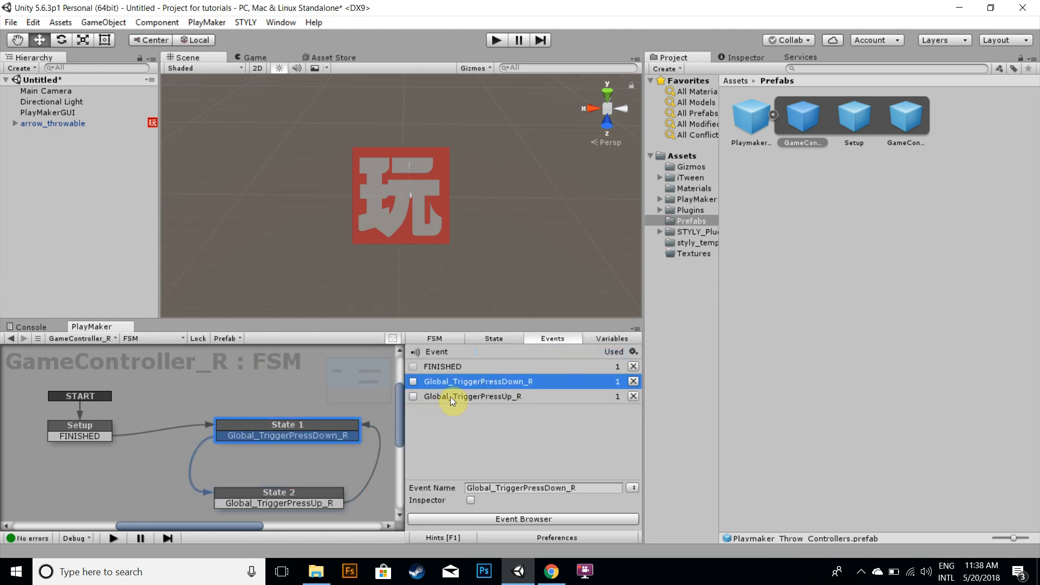
left_click(493, 338)
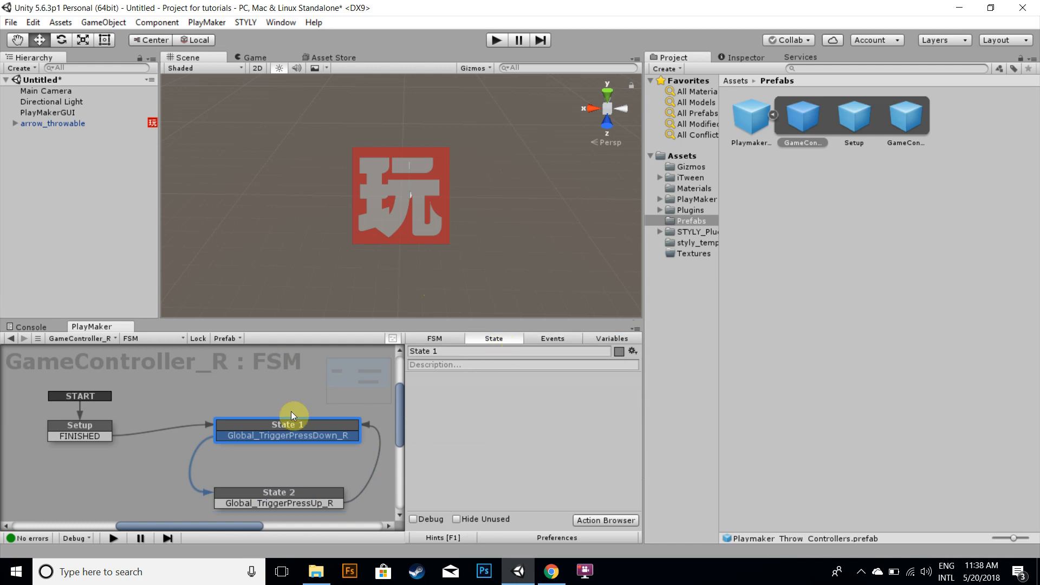
left_click(310, 501)
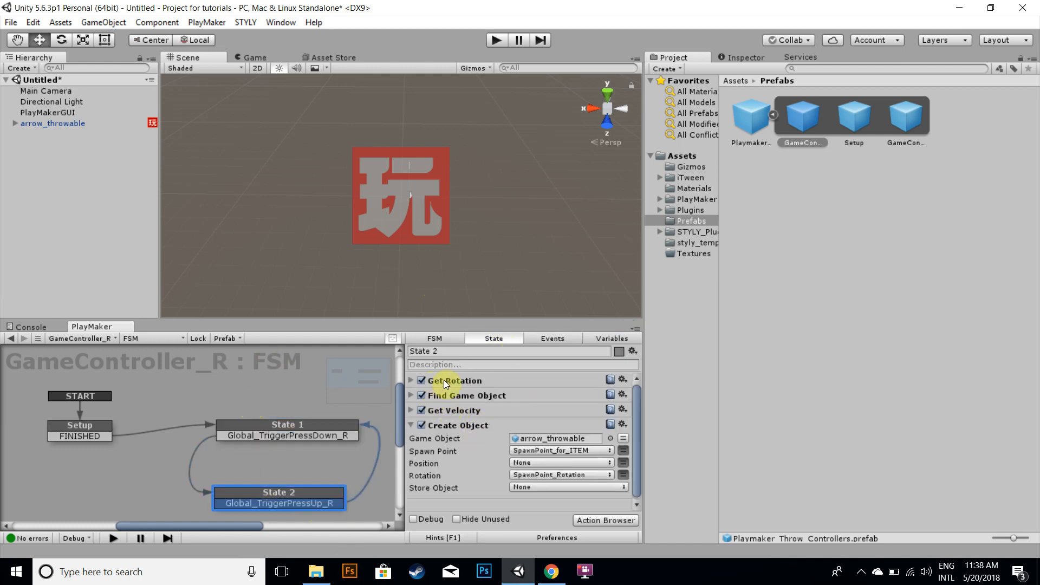
left_click(476, 380)
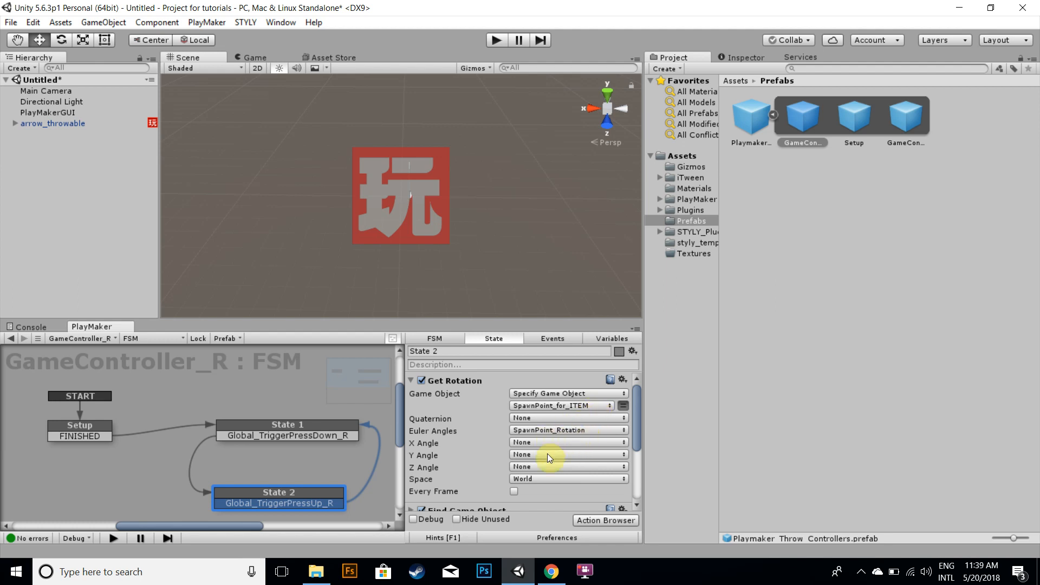
left_click(410, 379)
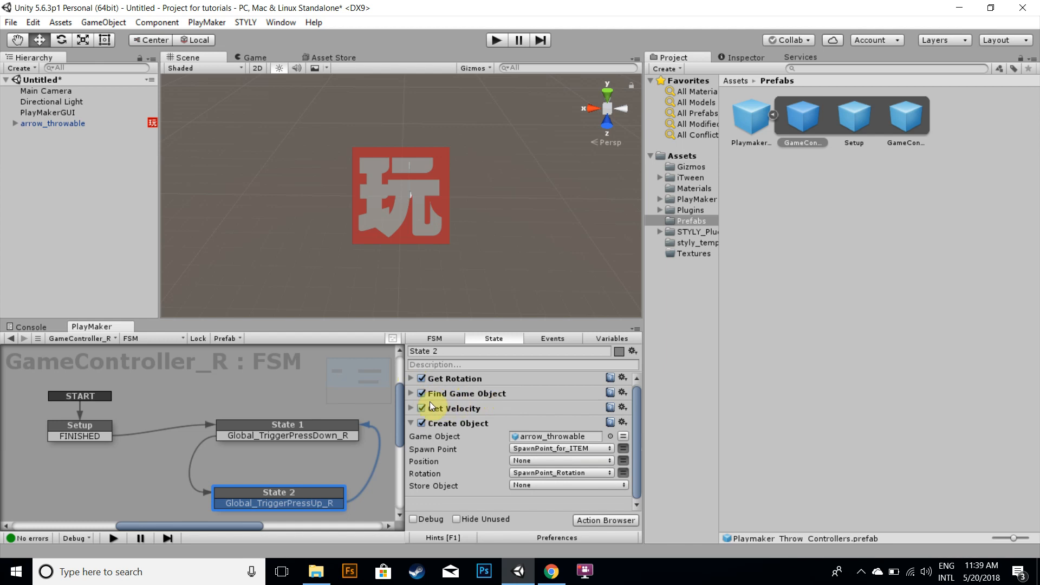
left_click(411, 394)
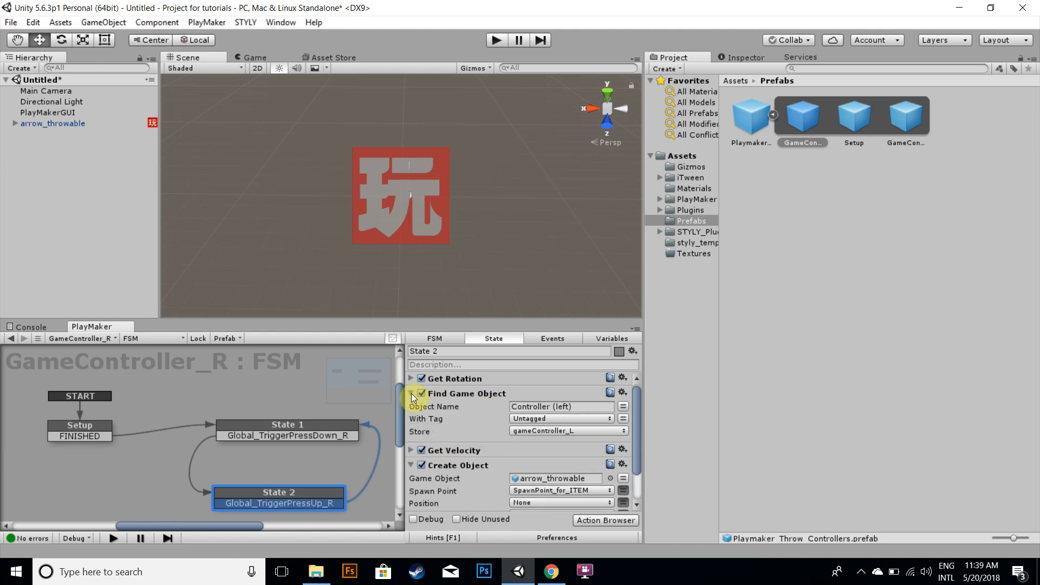
scroll(546, 418, "down", 2)
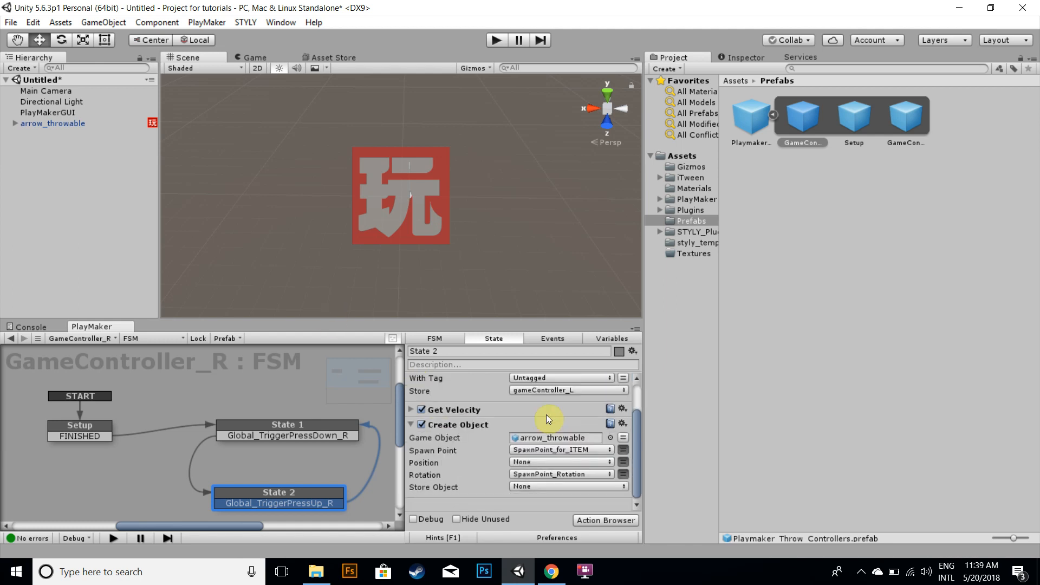
scroll(546, 415, "up", 2)
left_click(411, 393)
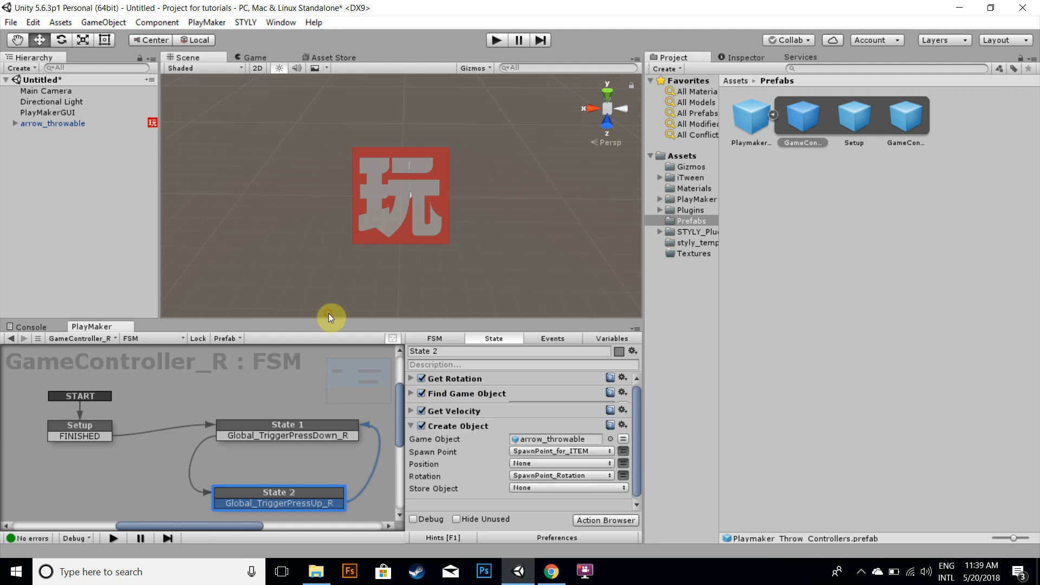
Remove the Find Game Object and Get Velocity actions from State 2
left_click(623, 392)
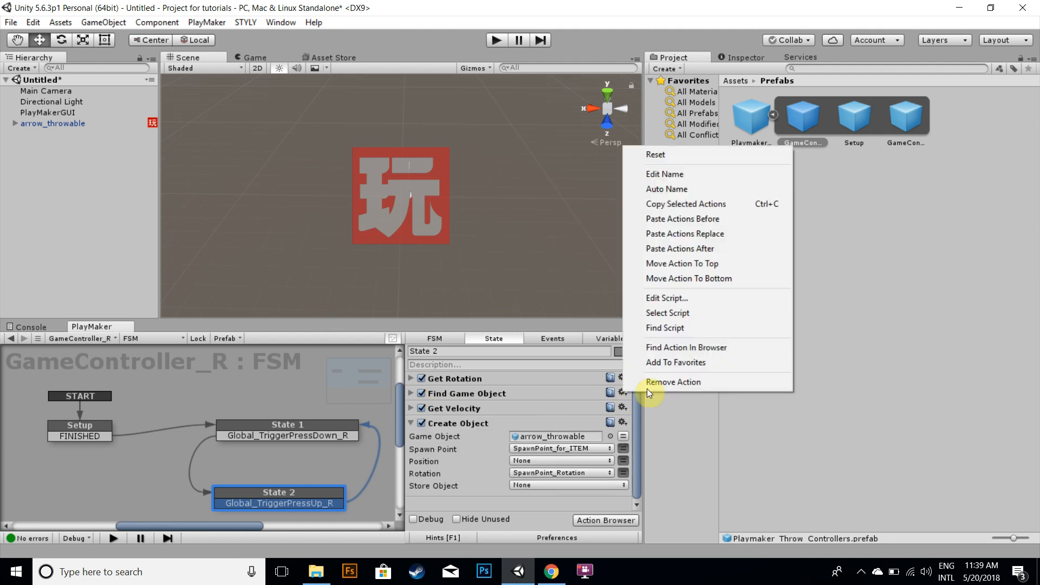
left_click(662, 381)
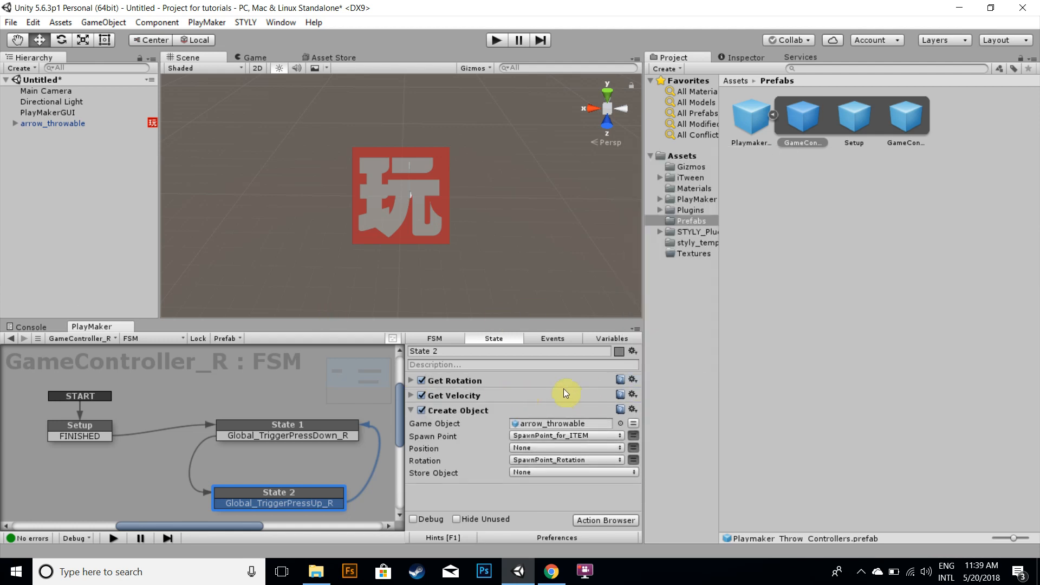
left_click(633, 394)
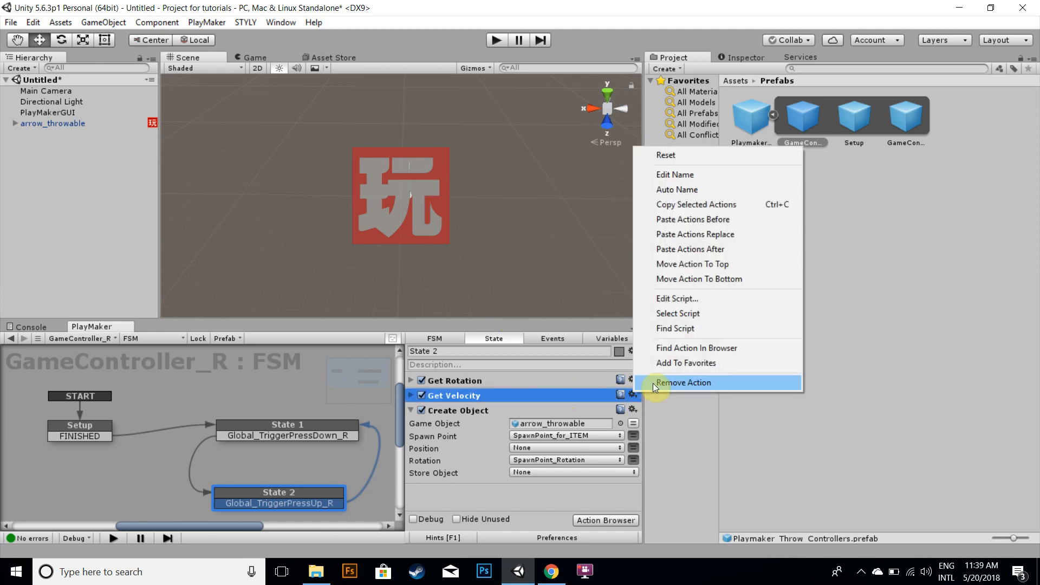
left_click(657, 382)
left_click(460, 382)
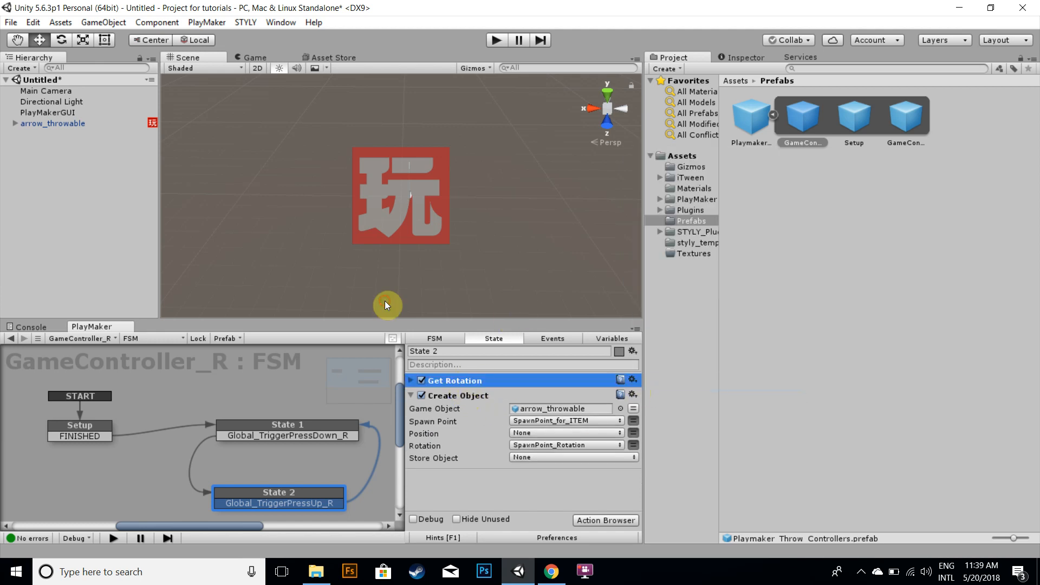
left_click(489, 396)
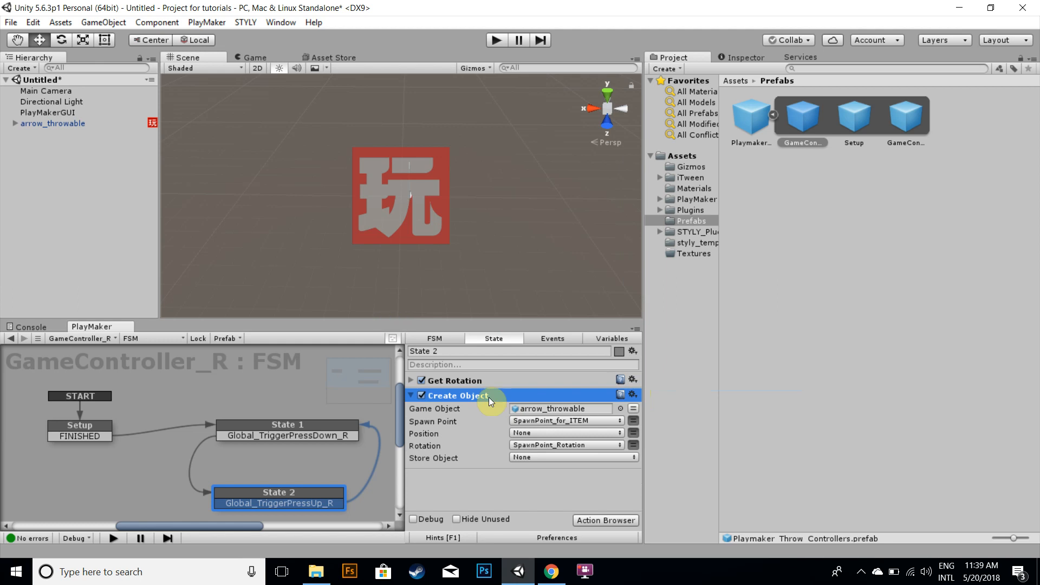
Review the Setup state's Get Child action and State 2's Create Object settings
left_click(107, 433)
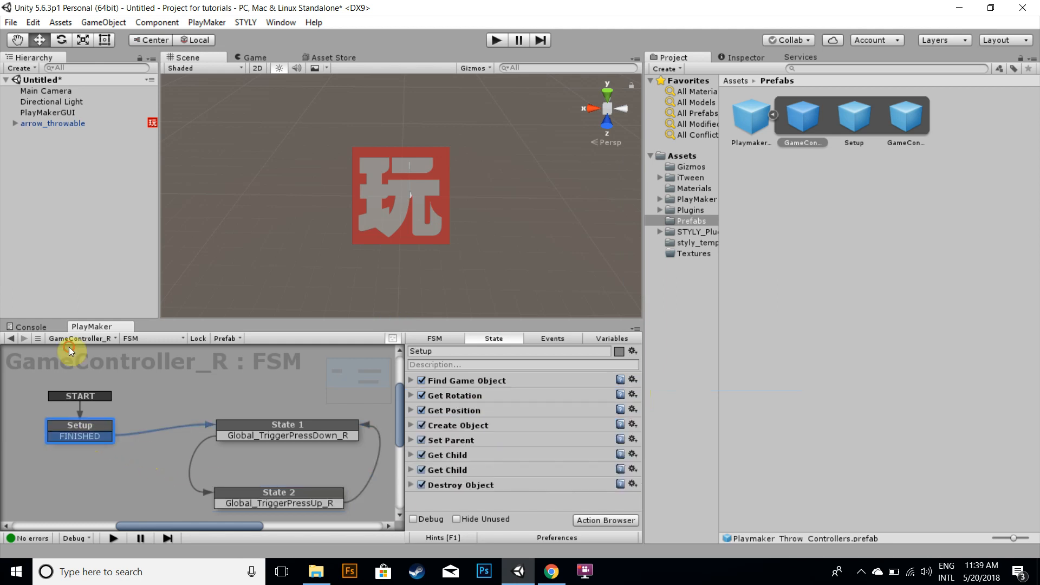
left_click(413, 469)
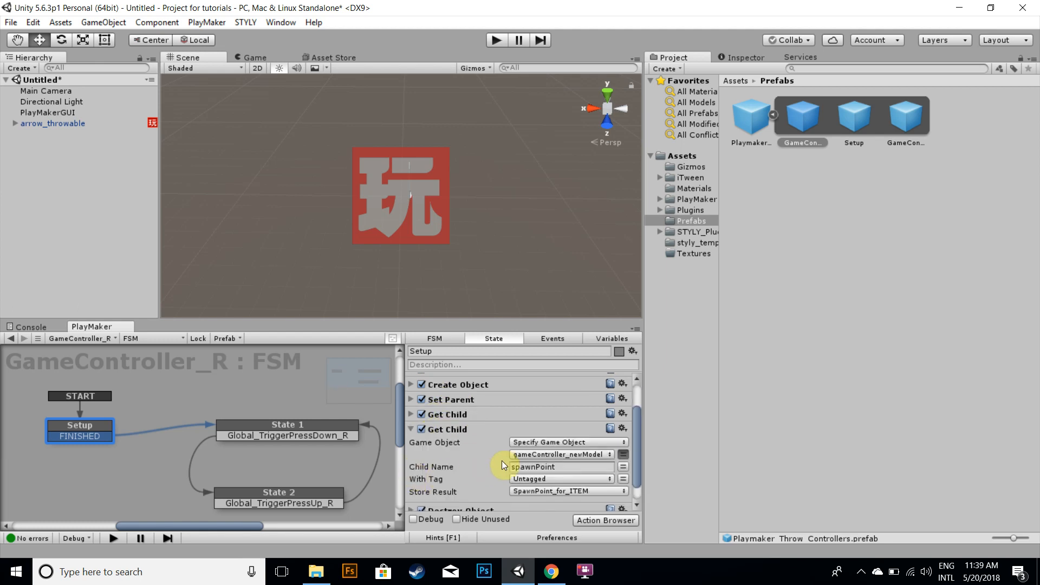
left_click(411, 428)
left_click(295, 492)
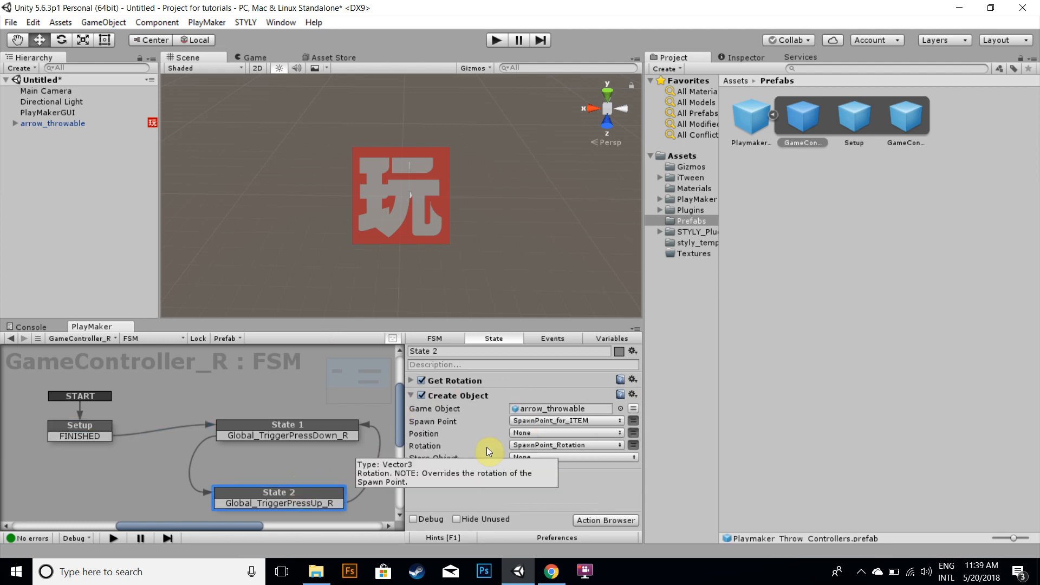
left_click(466, 397)
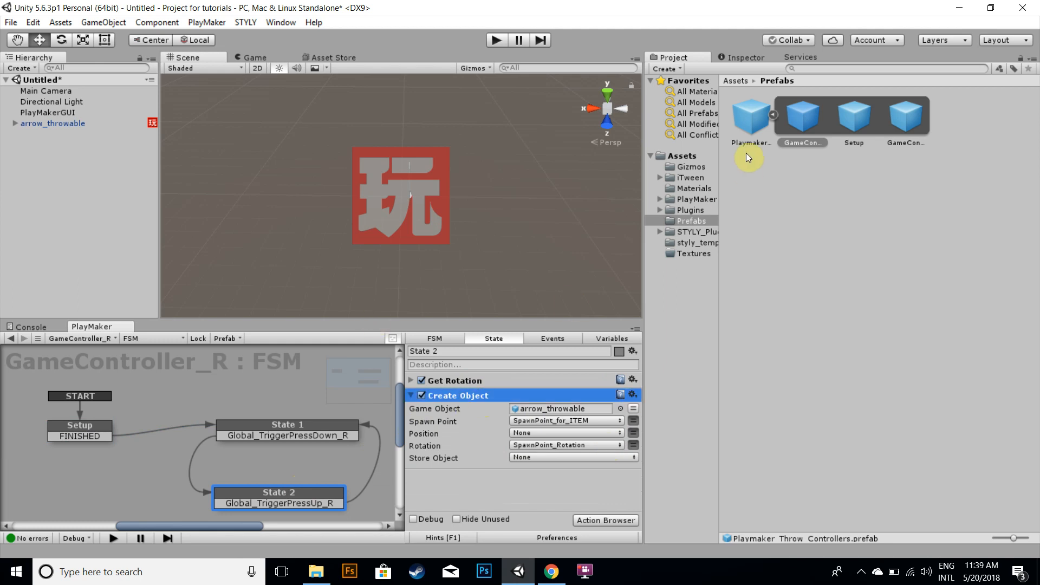
Upload the Playmaker Throw Controllers prefab from the Prefabs folder to STYLY
left_click(735, 81)
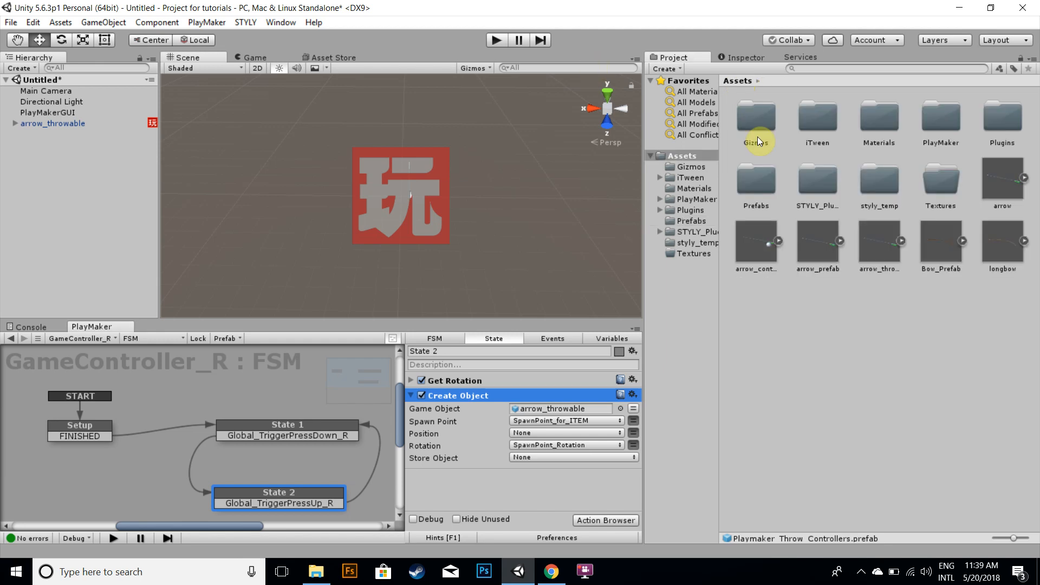
left_click(868, 227)
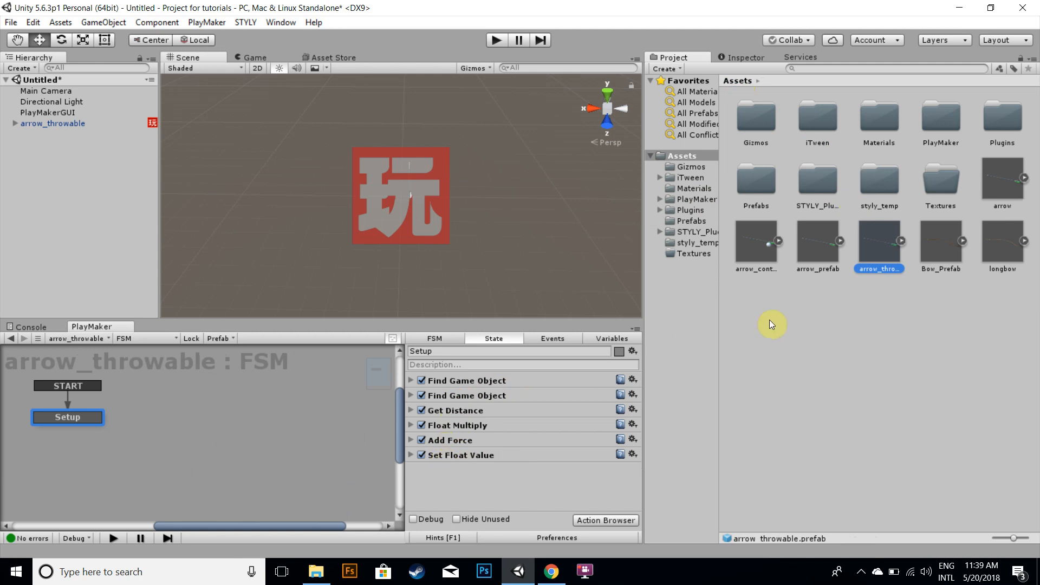
double_click(765, 194)
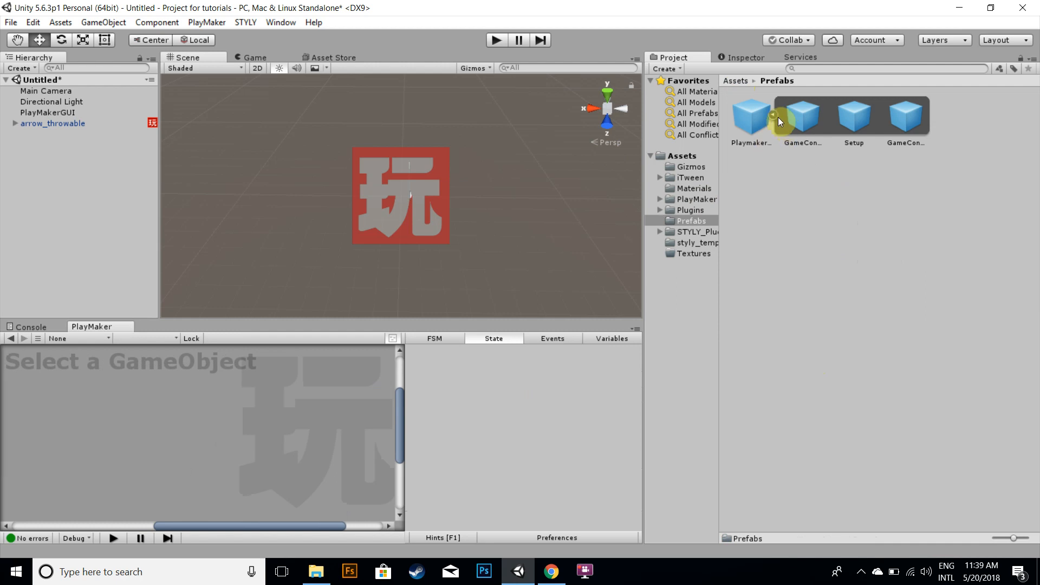
left_click(773, 115)
left_click(751, 118)
right_click(753, 117)
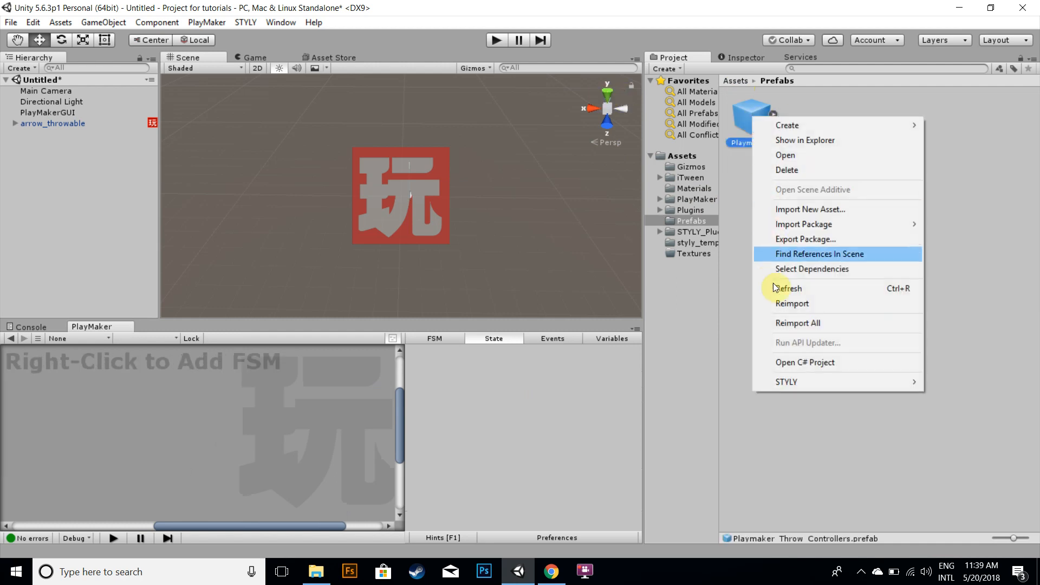
mouse_move(785, 382)
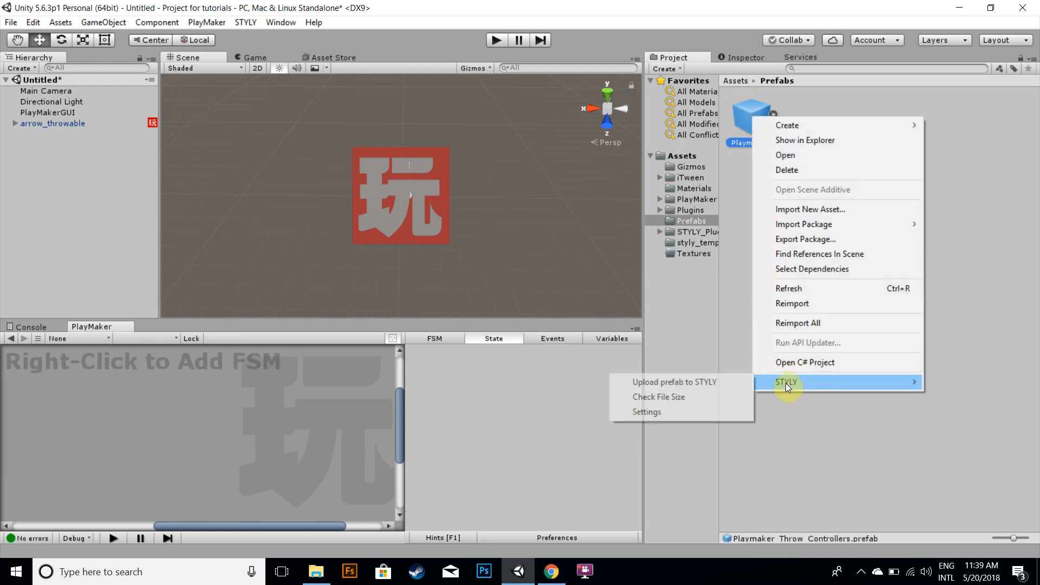
left_click(701, 381)
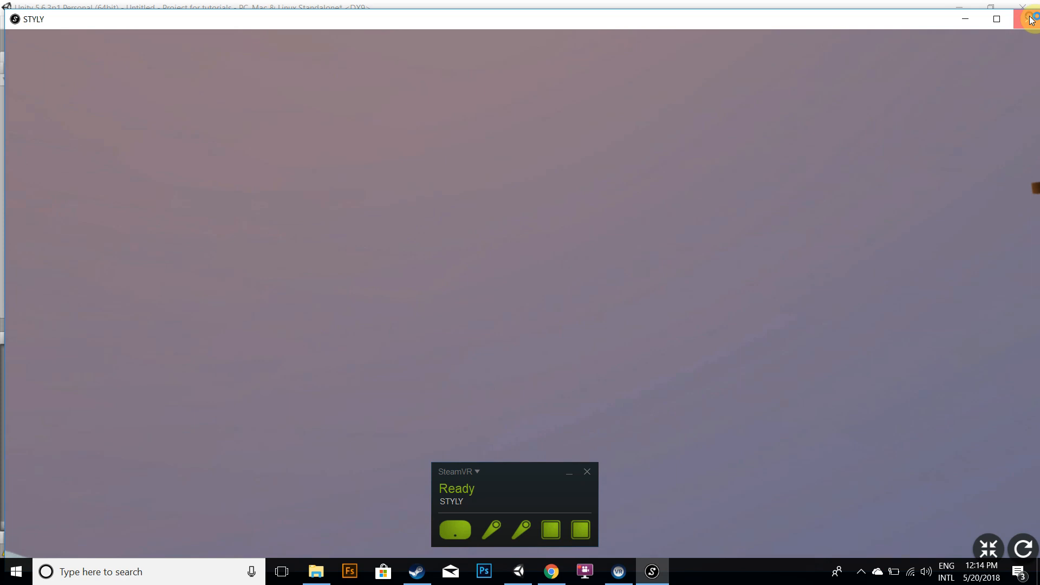
Switch back to the Unity editor and select arrow_throwable in the scene hierarchy
left_click(519, 580)
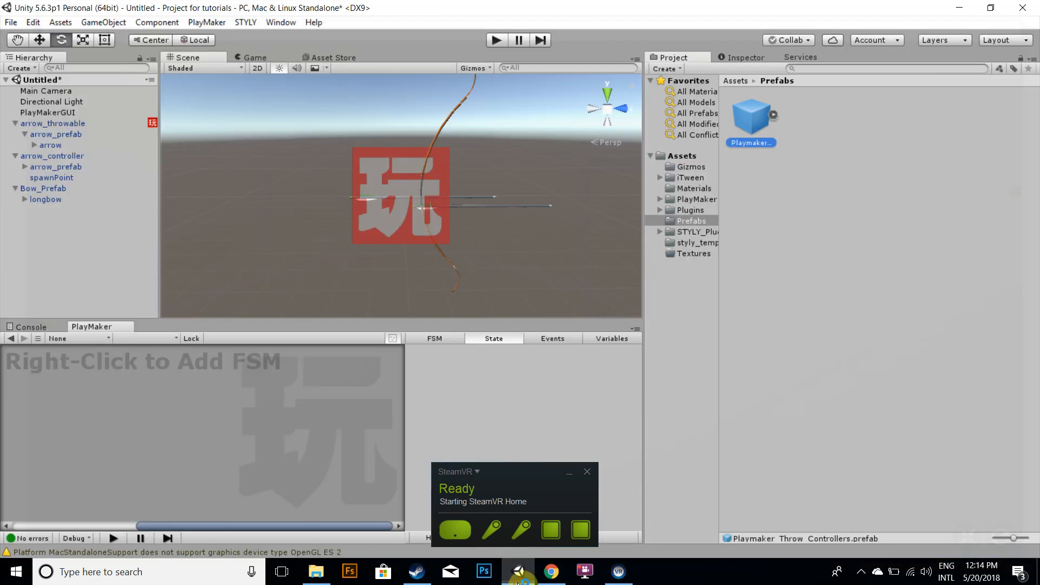
left_click(519, 583)
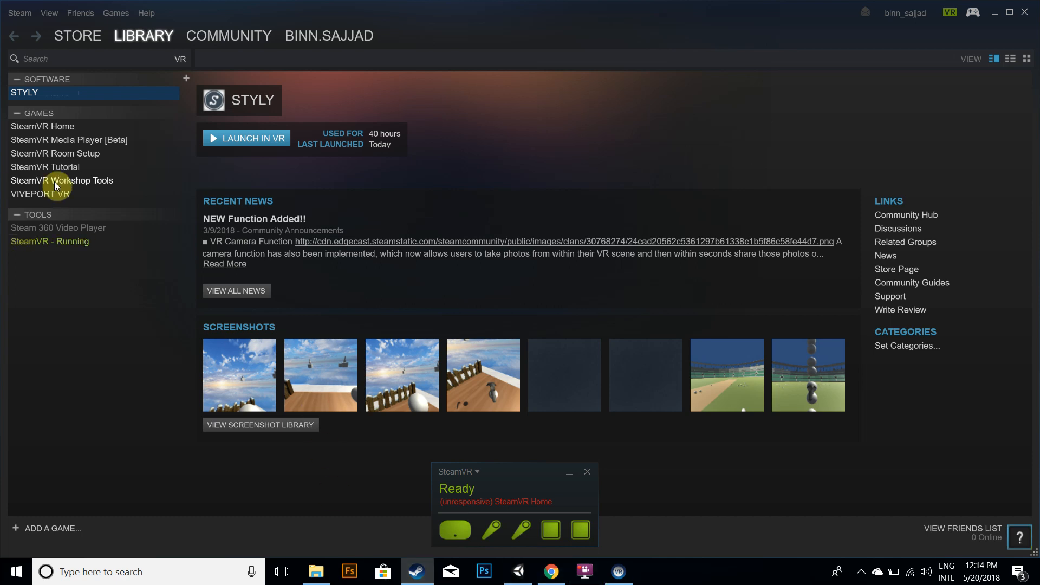
left_click(518, 572)
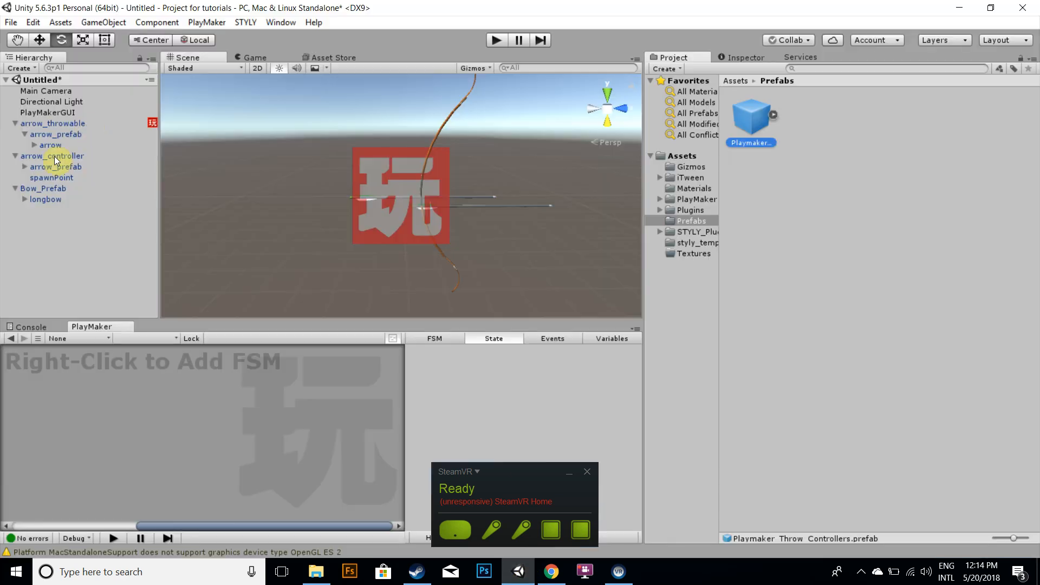
left_click(53, 156)
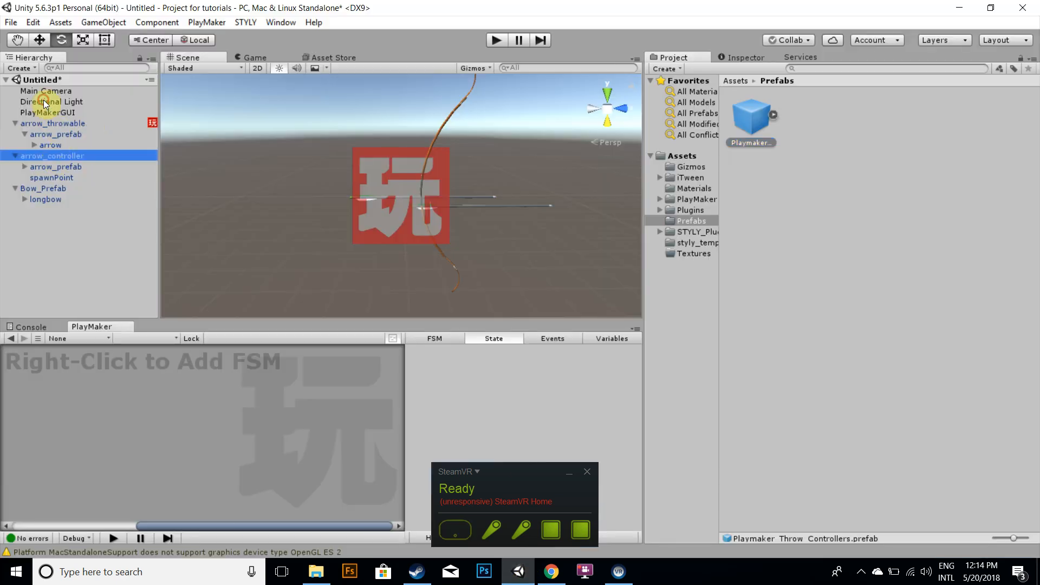
In the arrow_throwable prefab's Setup state, set the Float Multiply action's Multiply By value to 2000
left_click(735, 81)
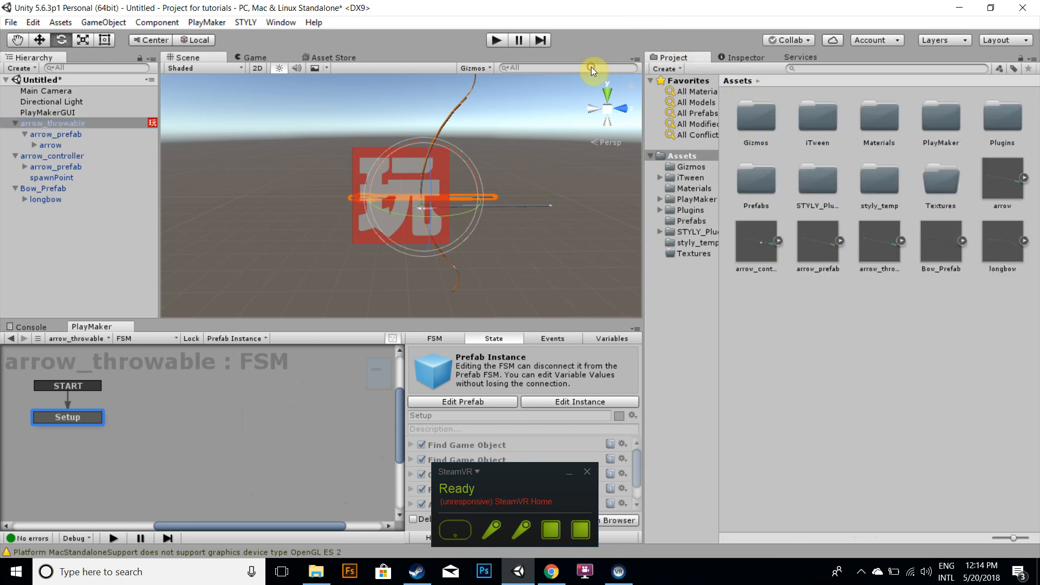
left_click(872, 243)
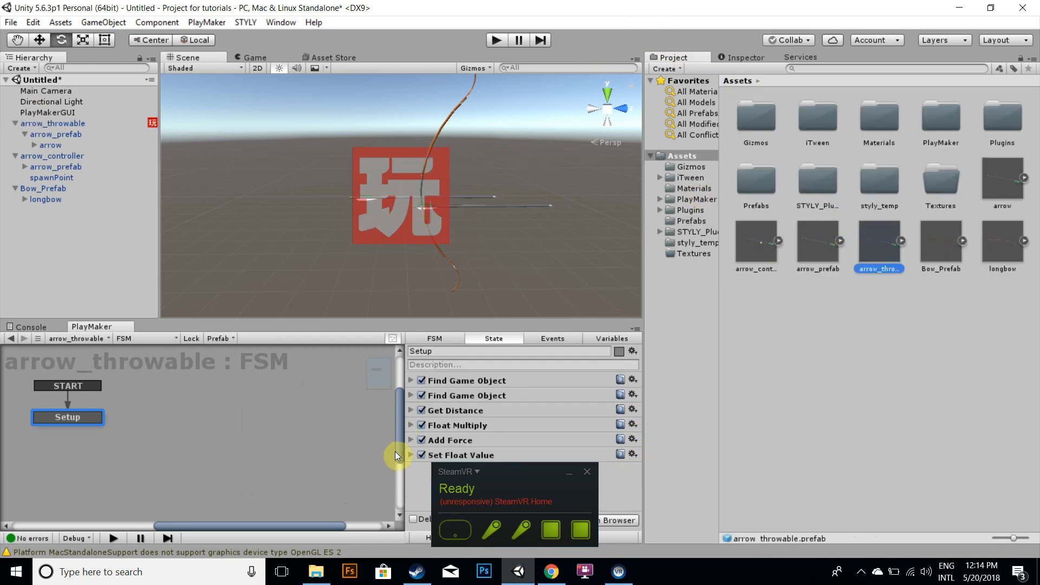
left_click(411, 425)
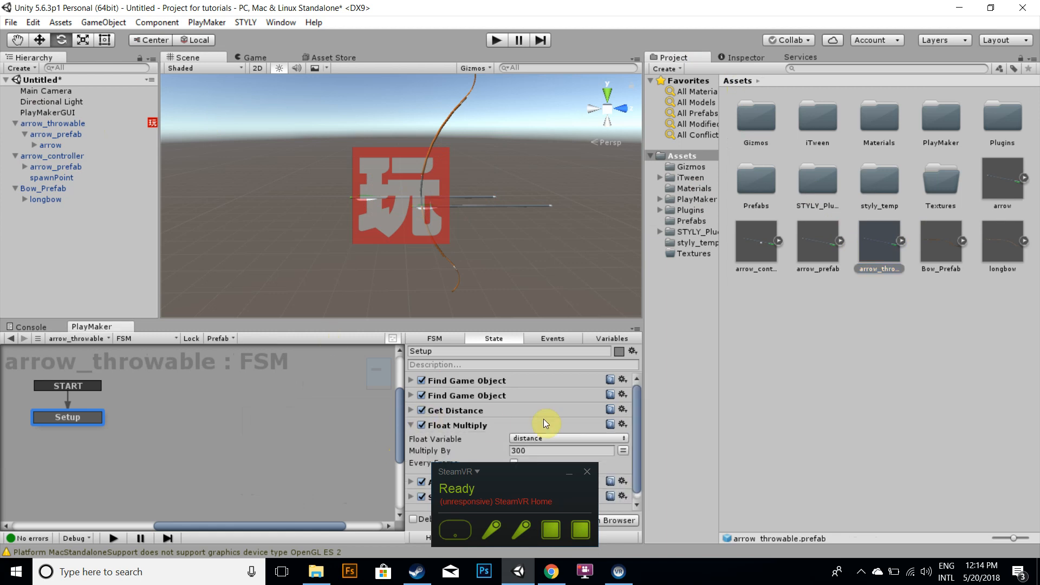
left_click(533, 441)
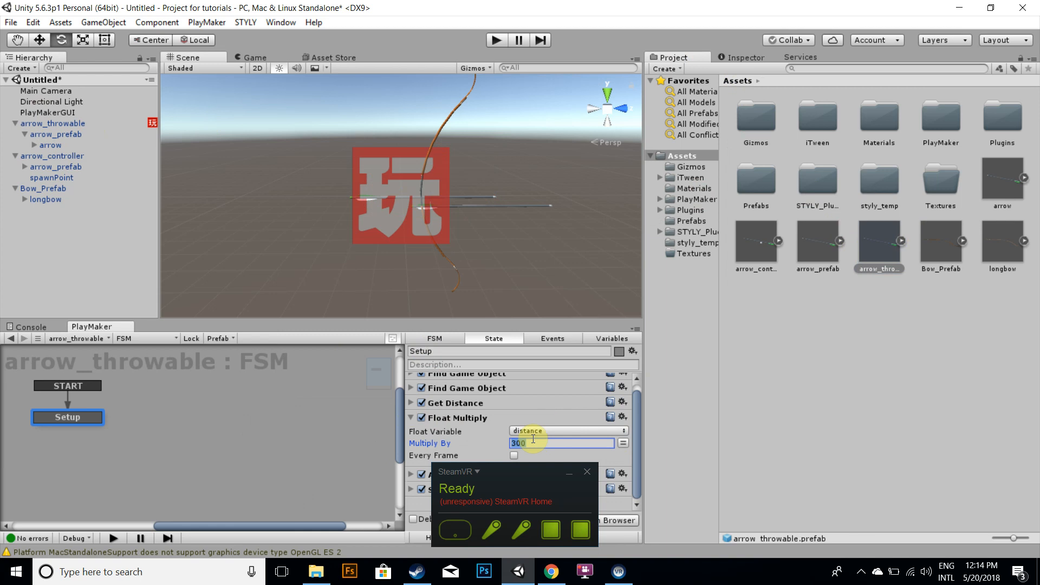
type("2000")
left_click(69, 134)
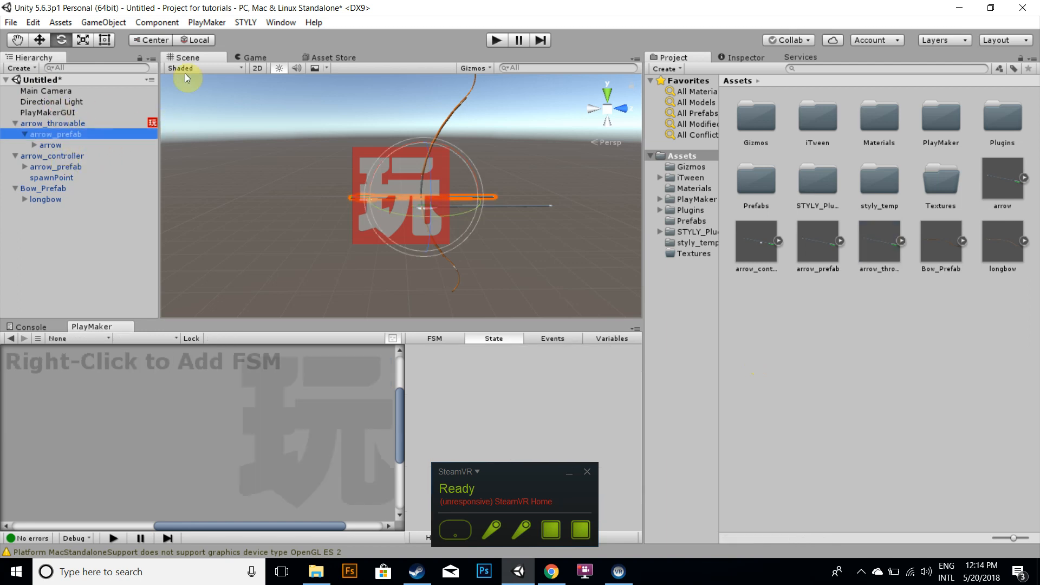